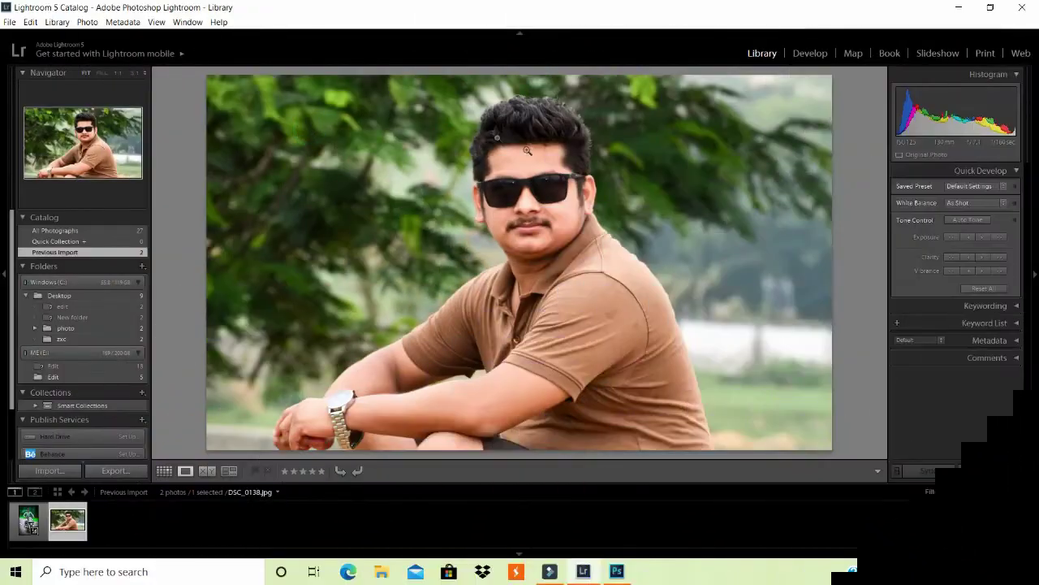
Open portrait DSC_0138.jpg in the Develop module and restore the right adjustments panel.
{"action": "left_click", "coordinate": [802, 56]}
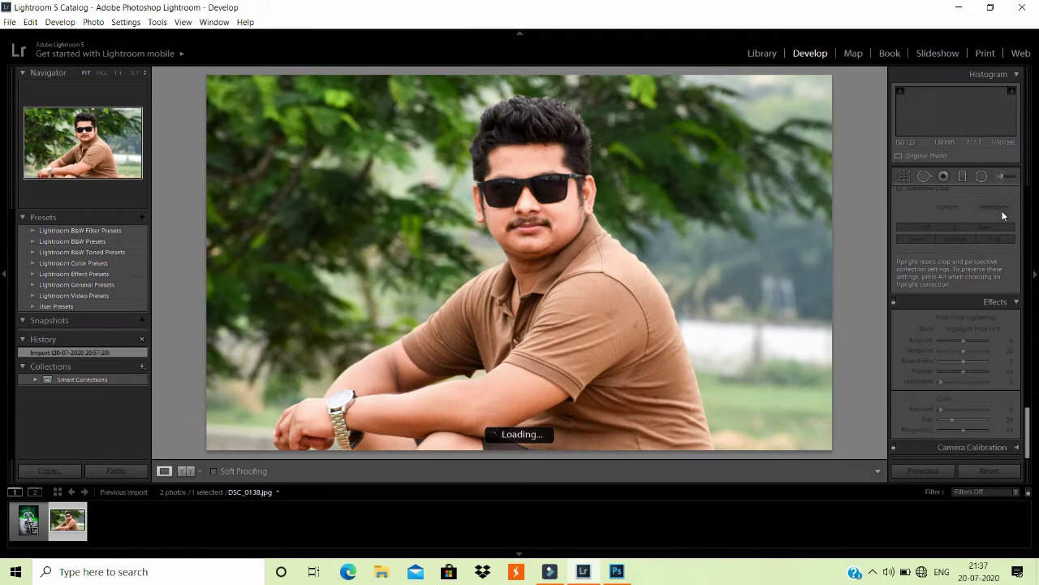
{"action": "left_click", "coordinate": [1032, 396]}
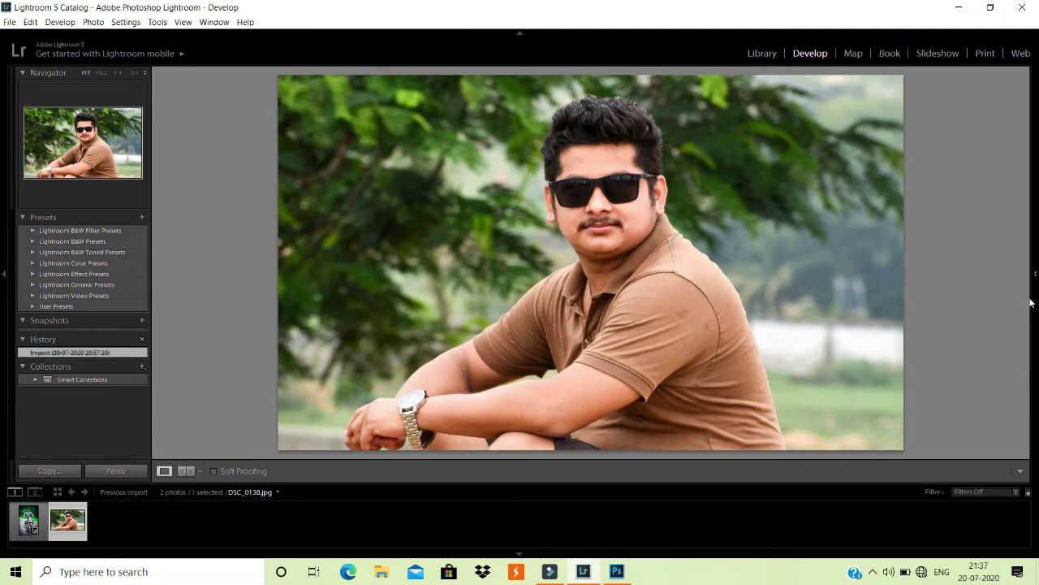
{"action": "left_click", "coordinate": [1037, 272]}
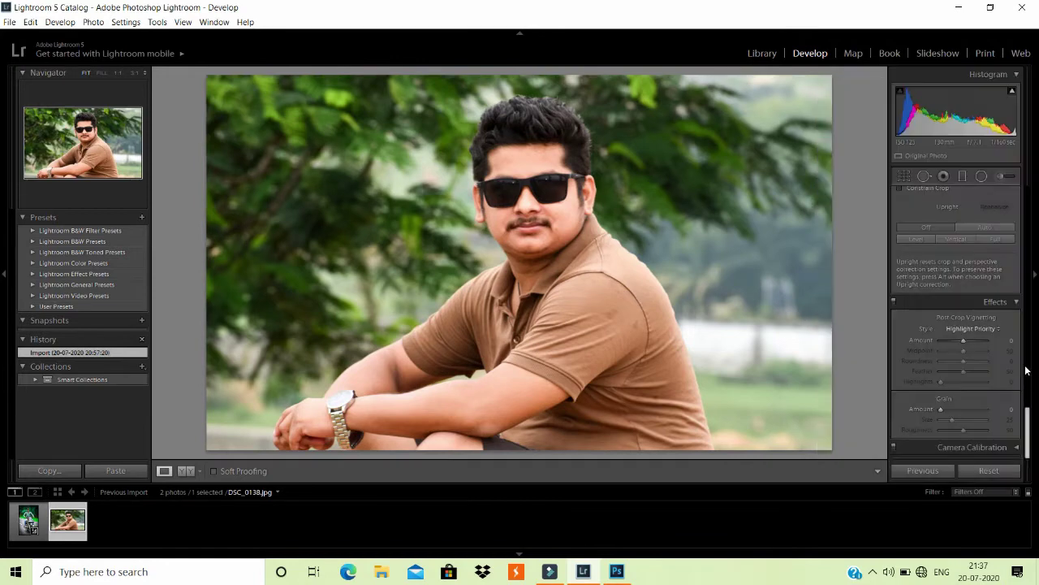
Shift the Green and Yellow HSL hues to -100 to turn foliage orange.
{"action": "left_click_drag", "start_coordinate": [1025, 400], "coordinate": [1022, 276]}
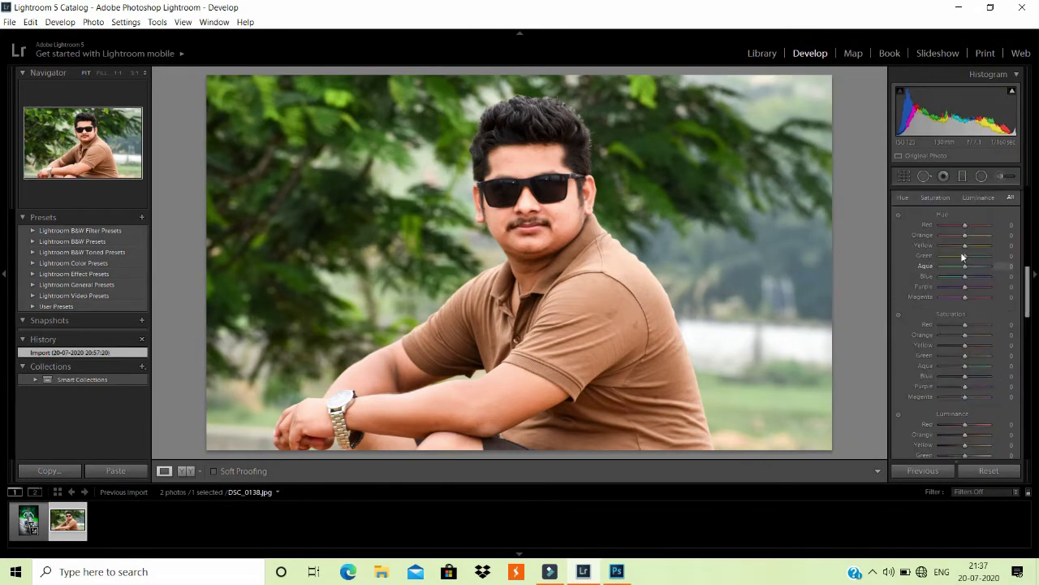
{"action": "left_click_drag", "start_coordinate": [965, 256], "coordinate": [932, 259]}
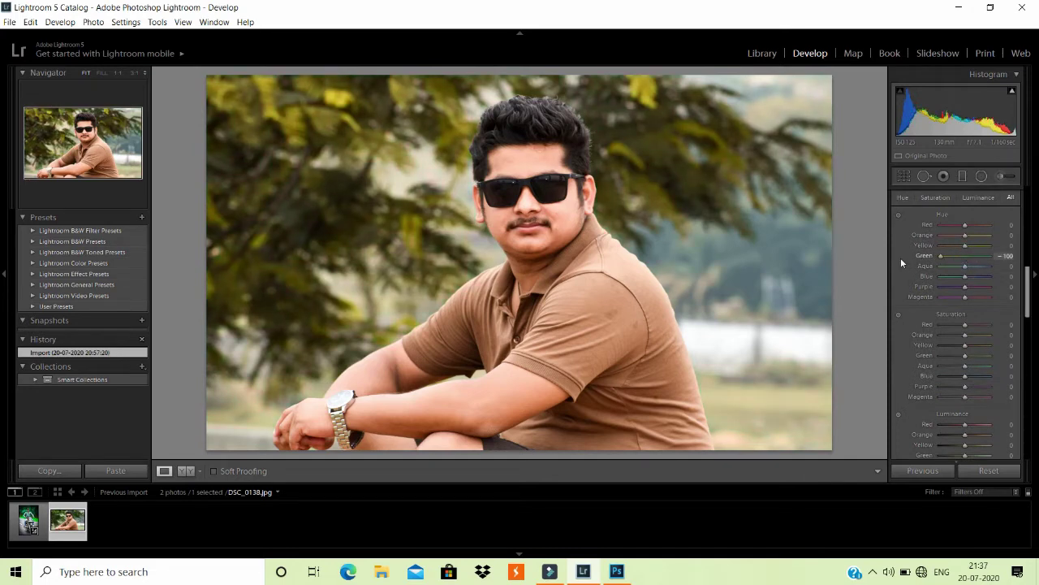
{"action": "left_click_drag", "start_coordinate": [994, 261], "coordinate": [1014, 261]}
{"action": "left_click_drag", "start_coordinate": [938, 260], "coordinate": [881, 261]}
{"action": "left_click_drag", "start_coordinate": [965, 245], "coordinate": [882, 255]}
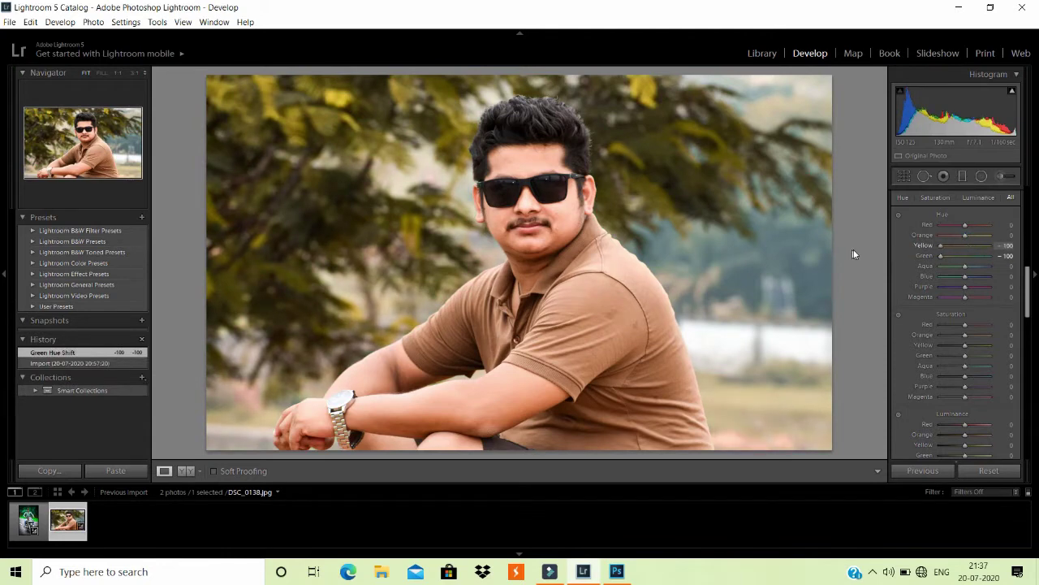
{"action": "scroll", "coordinate": [1030, 284], "scroll_direction": "down", "scroll_amount": 3}
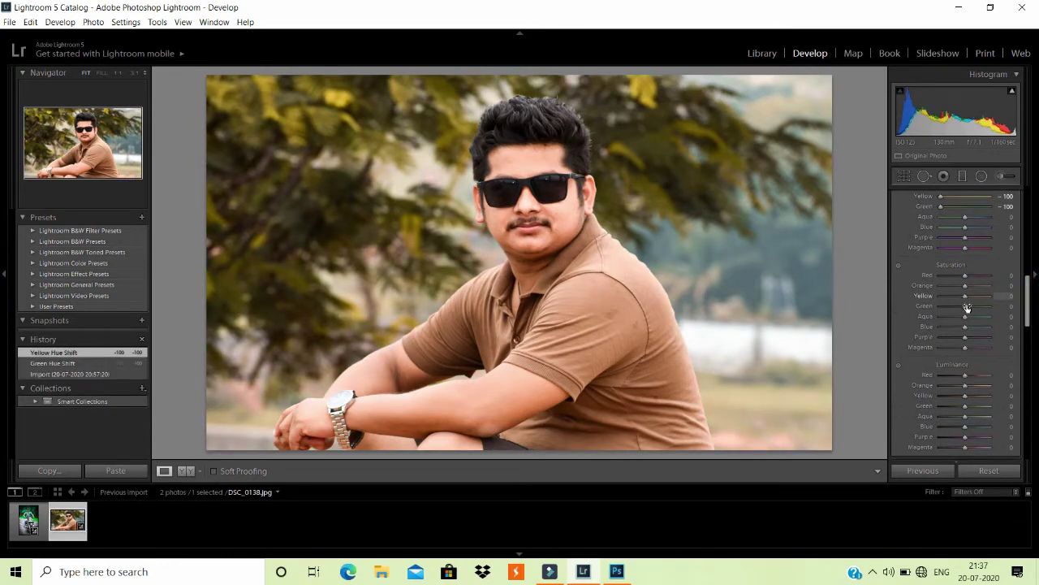
Set Green saturation -76, Yellow saturation +100, Yellow luminance +38, Orange luminance -18.
{"action": "left_click_drag", "start_coordinate": [965, 307], "coordinate": [912, 308]}
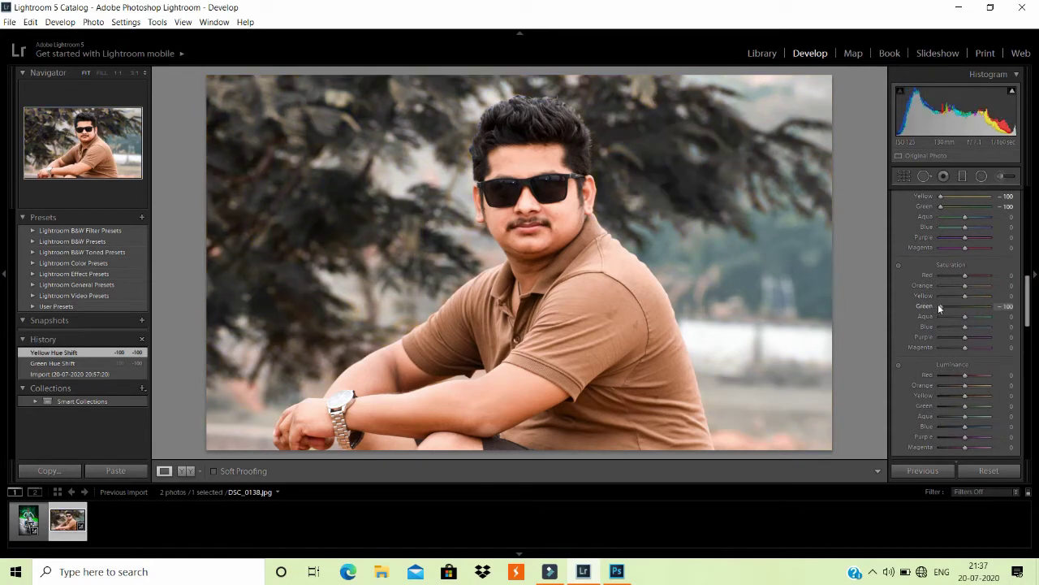
{"action": "left_click_drag", "start_coordinate": [945, 306], "coordinate": [982, 300]}
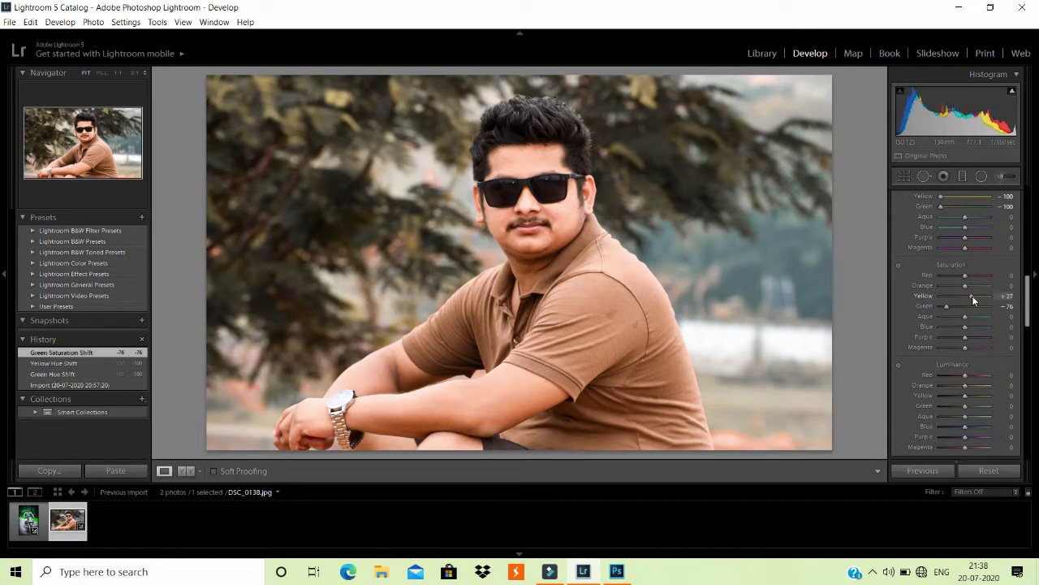
{"action": "left_click_drag", "start_coordinate": [977, 301], "coordinate": [1028, 317]}
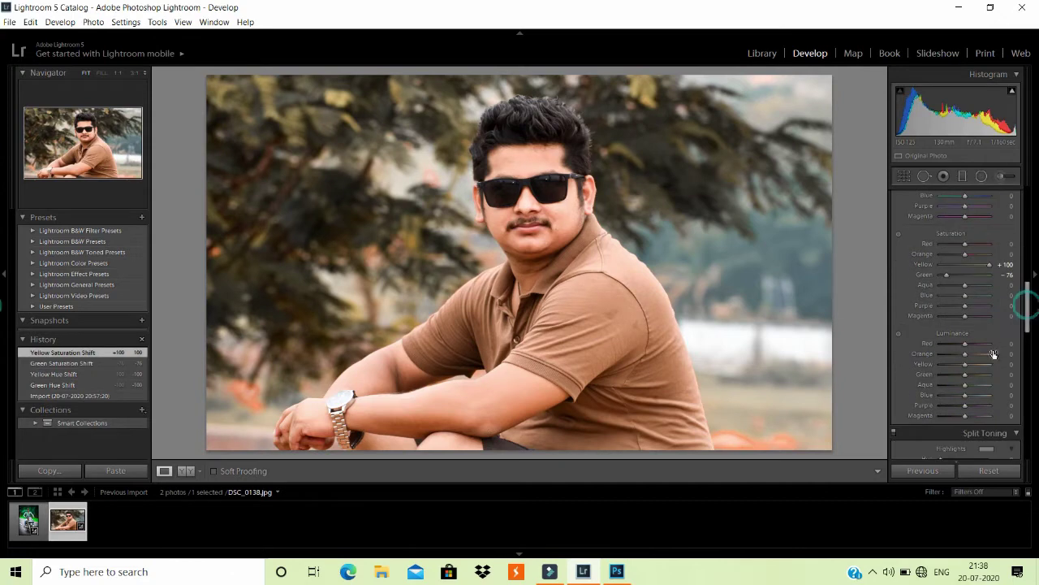
{"action": "mouse_move", "coordinate": [965, 364]}
{"action": "left_mouse_down"}
{"action": "mouse_move", "coordinate": [955, 367]}
{"action": "mouse_move", "coordinate": [974, 363]}
{"action": "left_mouse_up"}
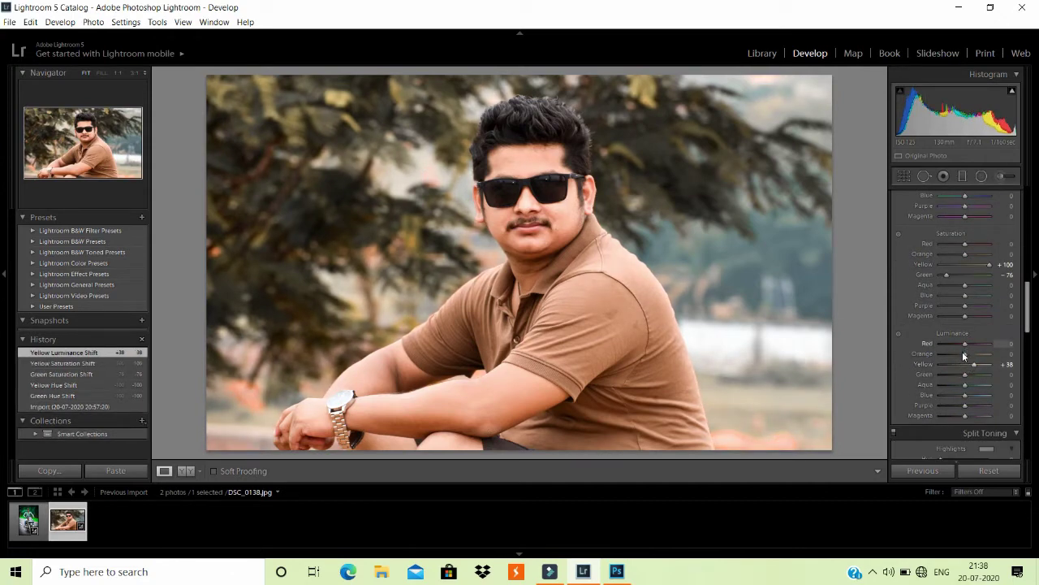
{"action": "mouse_move", "coordinate": [964, 353]}
{"action": "left_mouse_down"}
{"action": "mouse_move", "coordinate": [951, 355]}
{"action": "mouse_move", "coordinate": [961, 355]}
{"action": "left_mouse_up"}
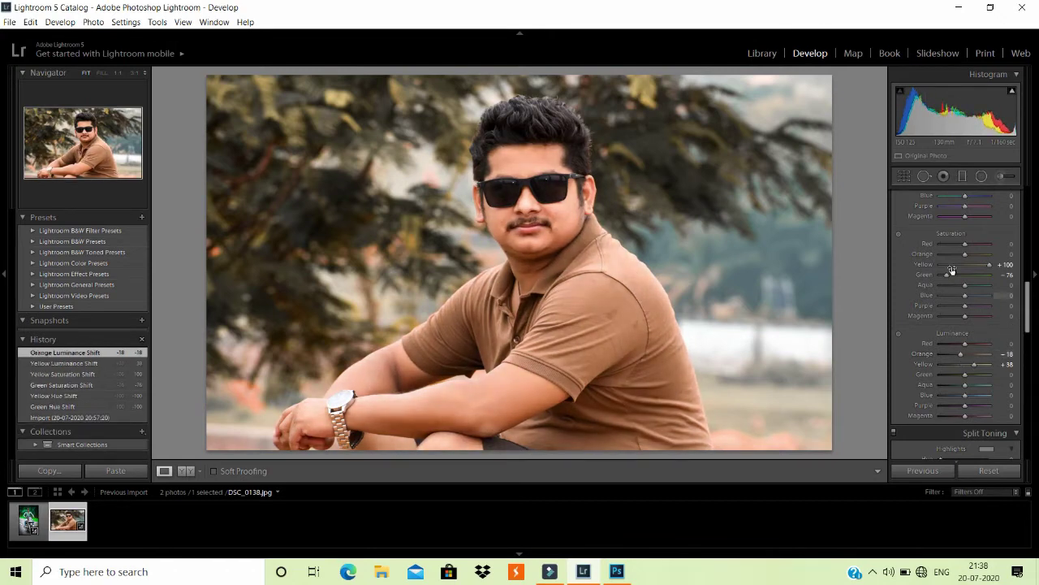
{"action": "left_click_drag", "start_coordinate": [1028, 298], "coordinate": [1028, 302]}
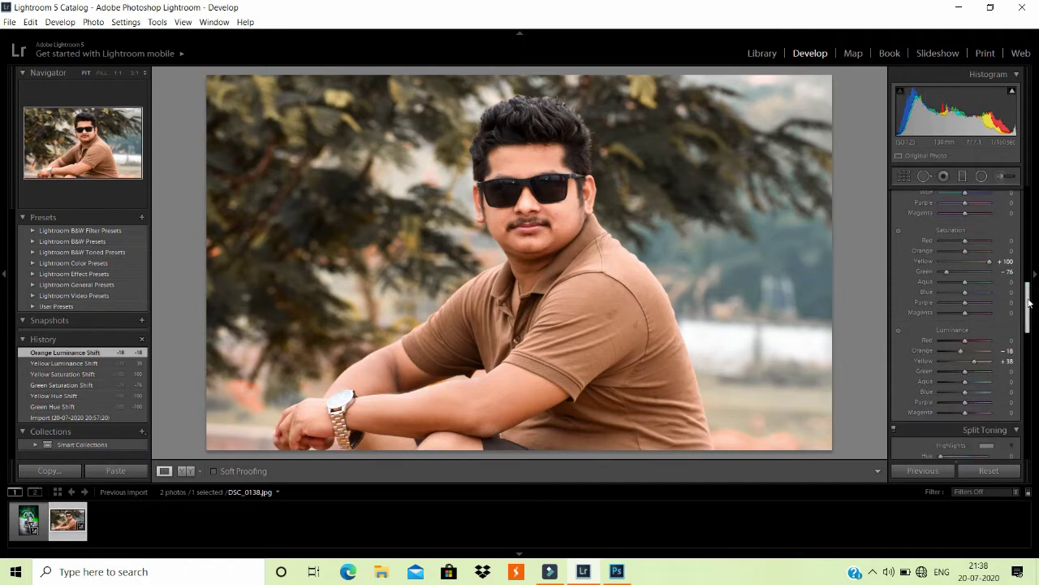
{"action": "left_click_drag", "start_coordinate": [1030, 302], "coordinate": [1029, 317]}
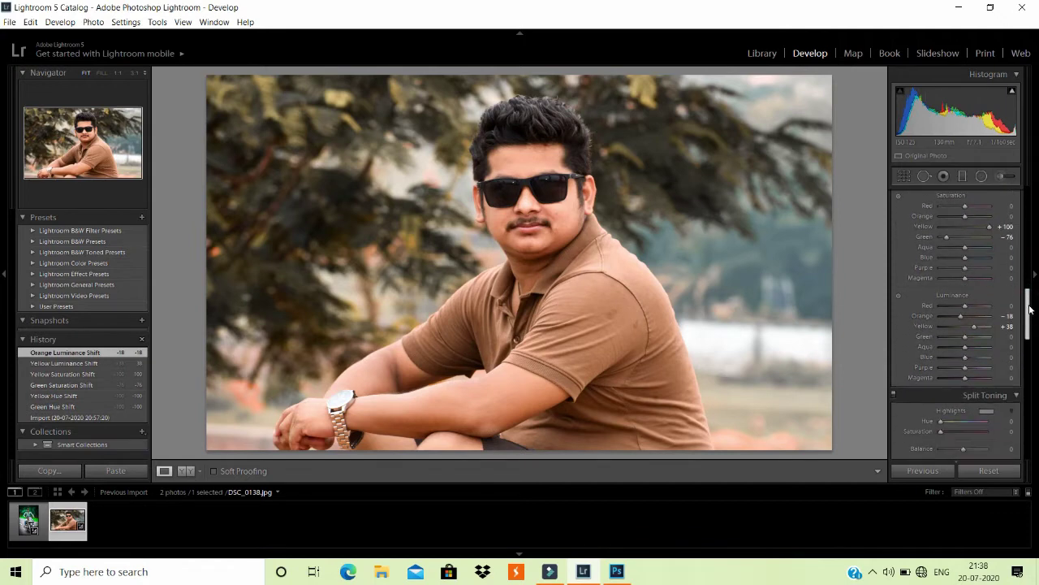
{"action": "left_click_drag", "start_coordinate": [1028, 316], "coordinate": [1014, 195]}
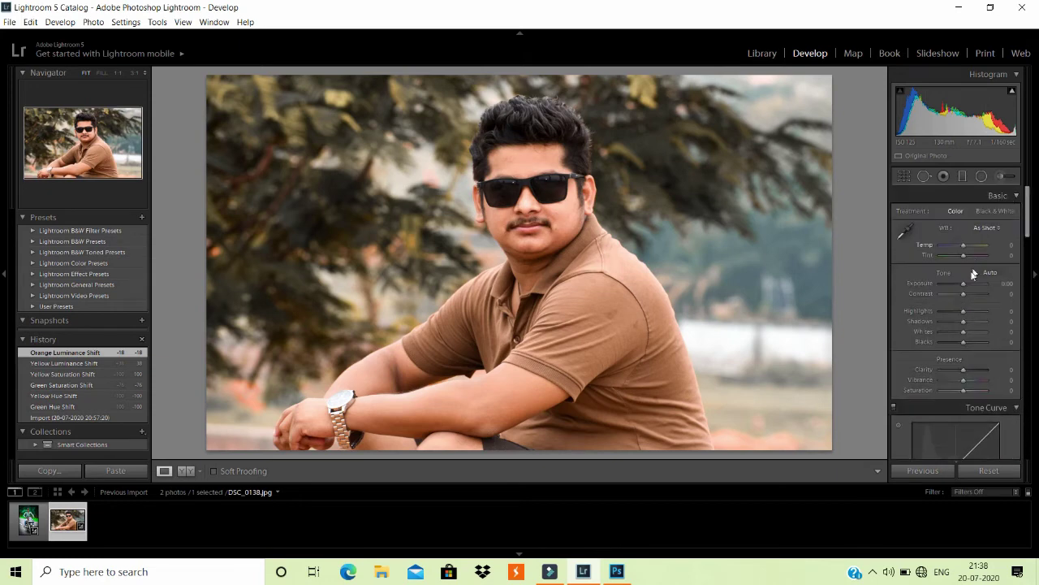
Raise Exposure to +0.20 and Contrast to +17 in the Basic panel.
{"action": "left_click_drag", "start_coordinate": [963, 283], "coordinate": [970, 297]}
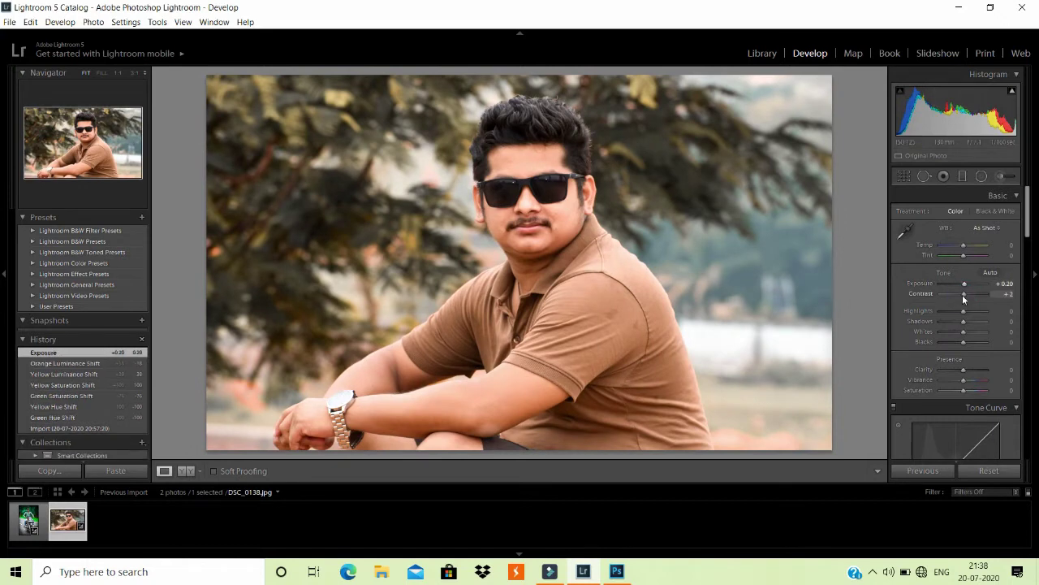
{"action": "left_click_drag", "start_coordinate": [964, 299], "coordinate": [960, 298]}
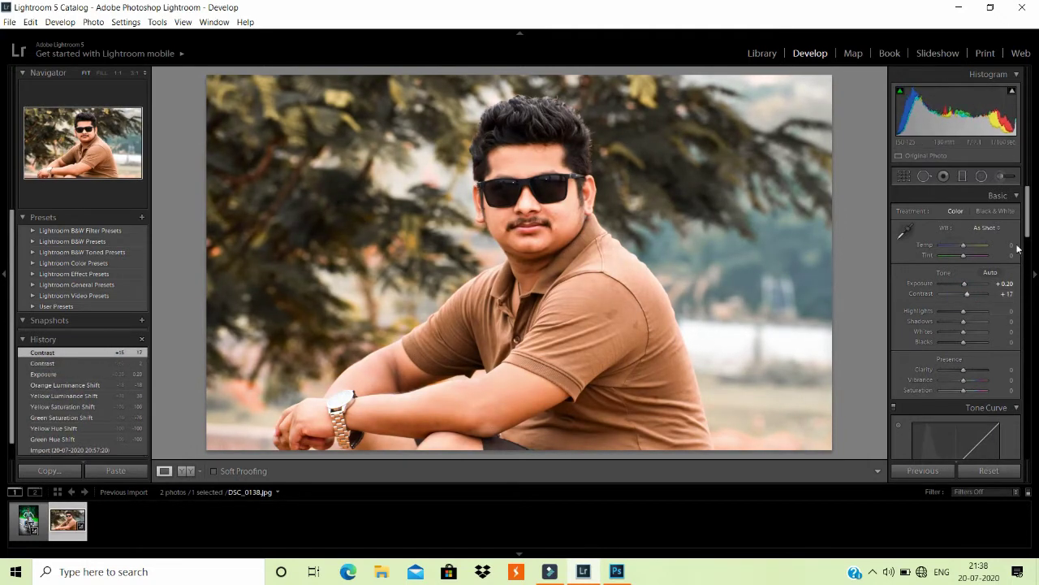
{"action": "left_click_drag", "start_coordinate": [1027, 230], "coordinate": [1027, 288]}
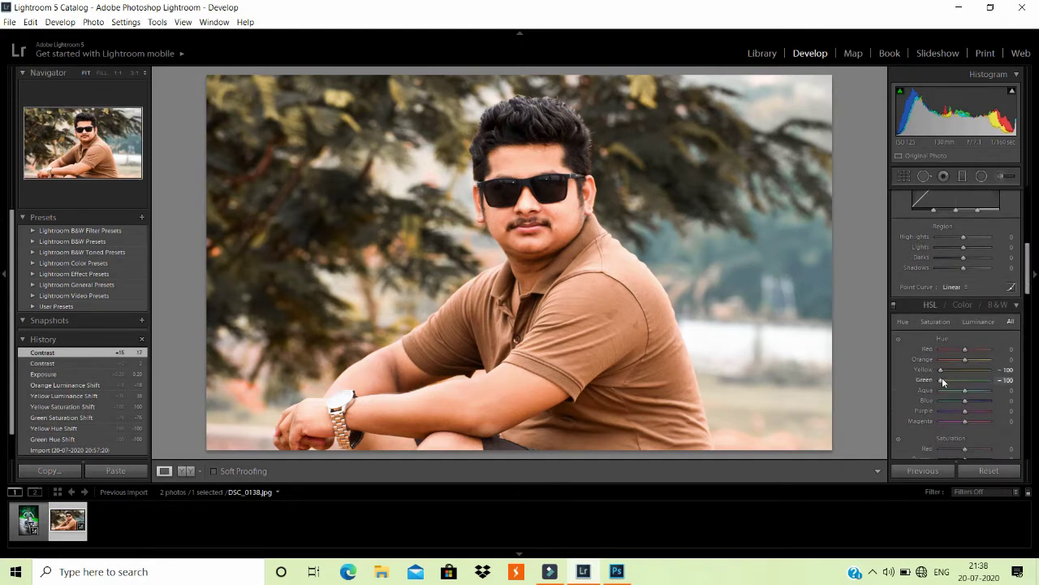
{"action": "mouse_move", "coordinate": [943, 380]}
{"action": "left_mouse_down"}
{"action": "mouse_move", "coordinate": [1019, 381]}
{"action": "mouse_move", "coordinate": [841, 377]}
{"action": "left_mouse_up"}
{"action": "left_click_drag", "start_coordinate": [1026, 268], "coordinate": [1026, 226]}
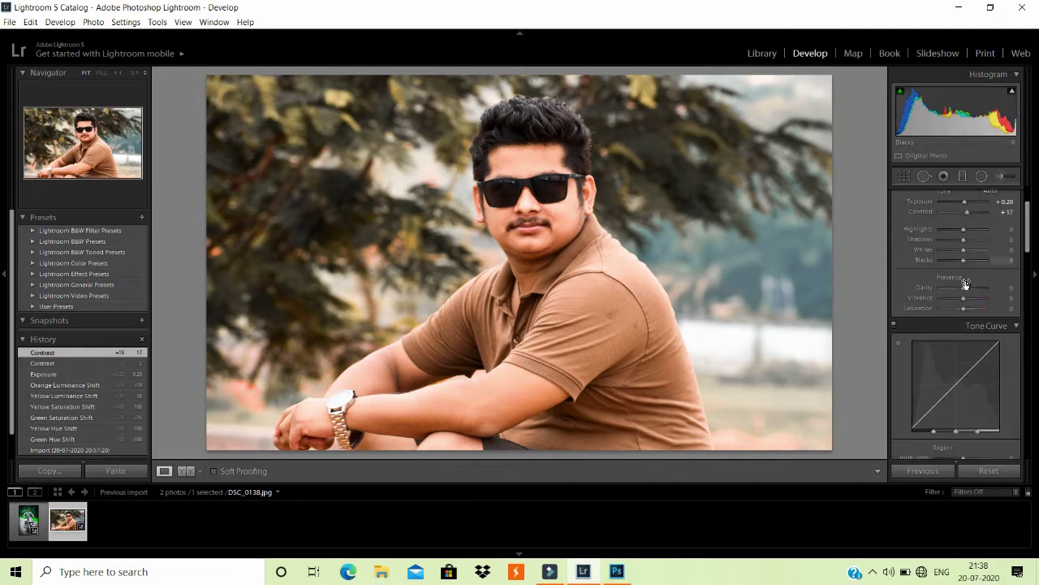
Set Clarity +25, Vibrance -15 and Saturation +20.
{"action": "left_click_drag", "start_coordinate": [964, 289], "coordinate": [967, 289]}
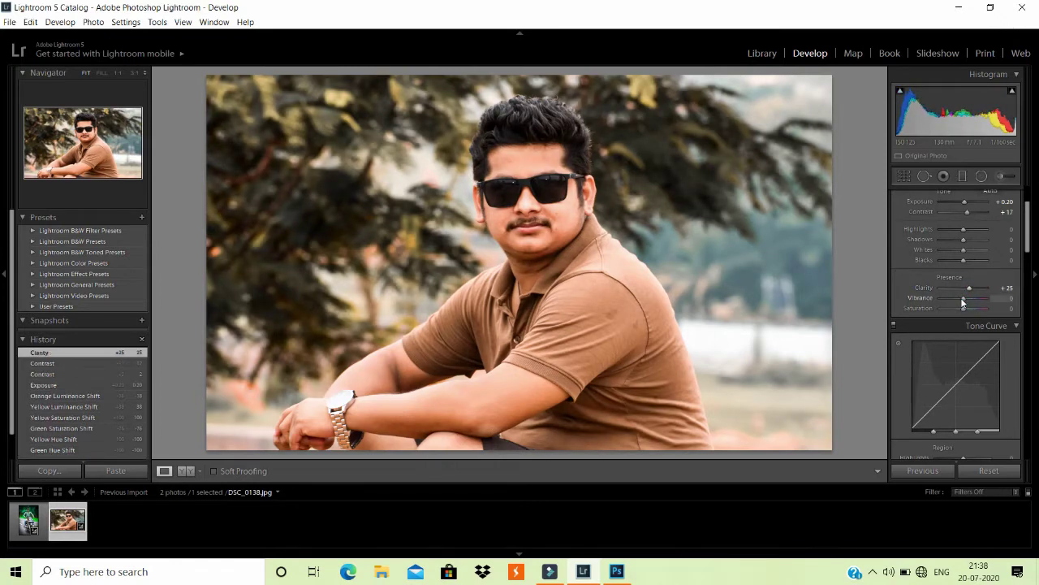
{"action": "left_click_drag", "start_coordinate": [962, 297], "coordinate": [961, 300]}
{"action": "left_click_drag", "start_coordinate": [963, 311], "coordinate": [965, 310]}
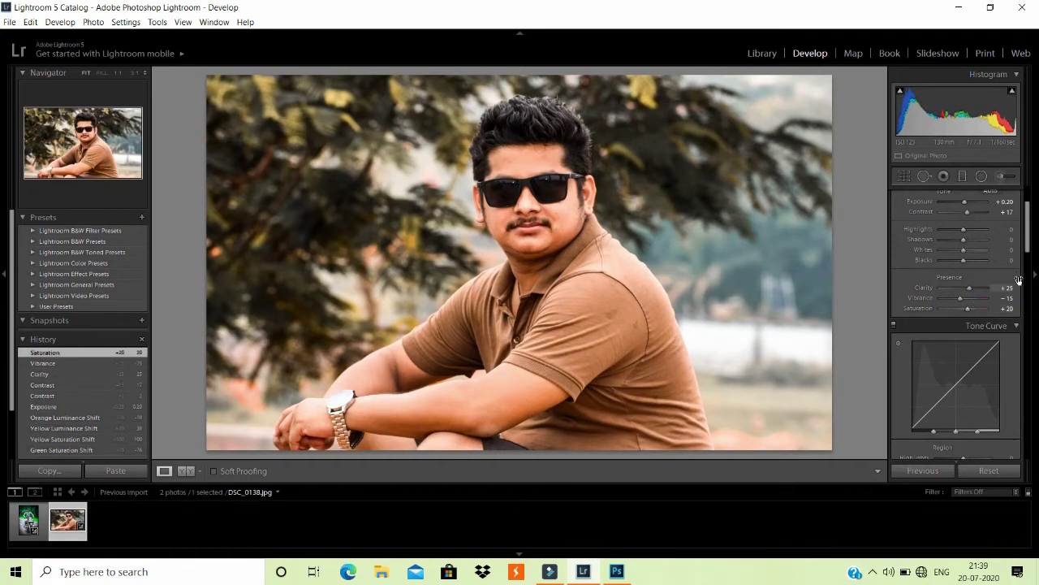
{"action": "left_click_drag", "start_coordinate": [1027, 251], "coordinate": [1018, 471]}
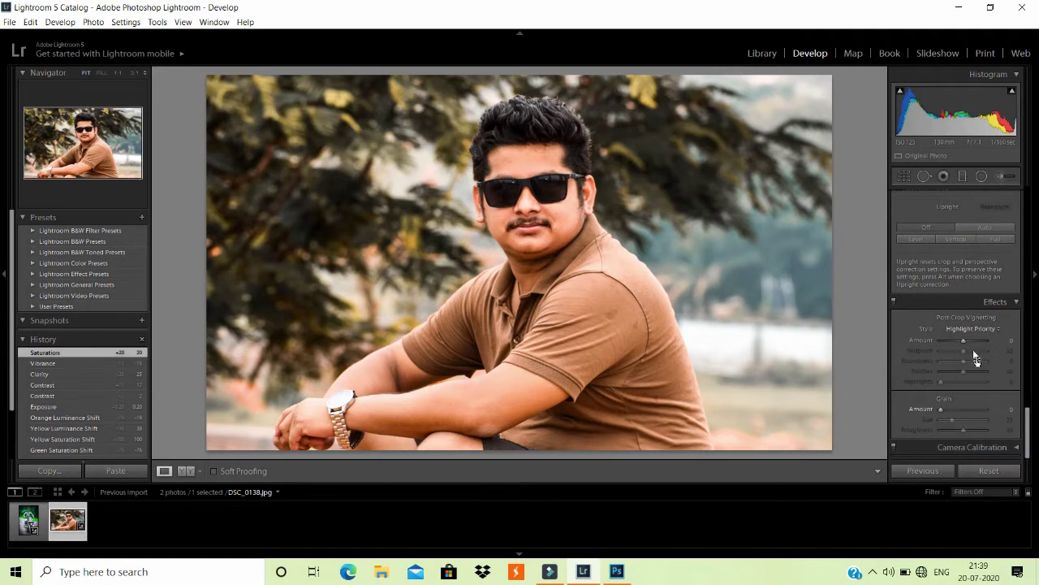
Darken the photo's edges with a post-crop vignette at Amount -52.
{"action": "left_click_drag", "start_coordinate": [963, 340], "coordinate": [949, 342]}
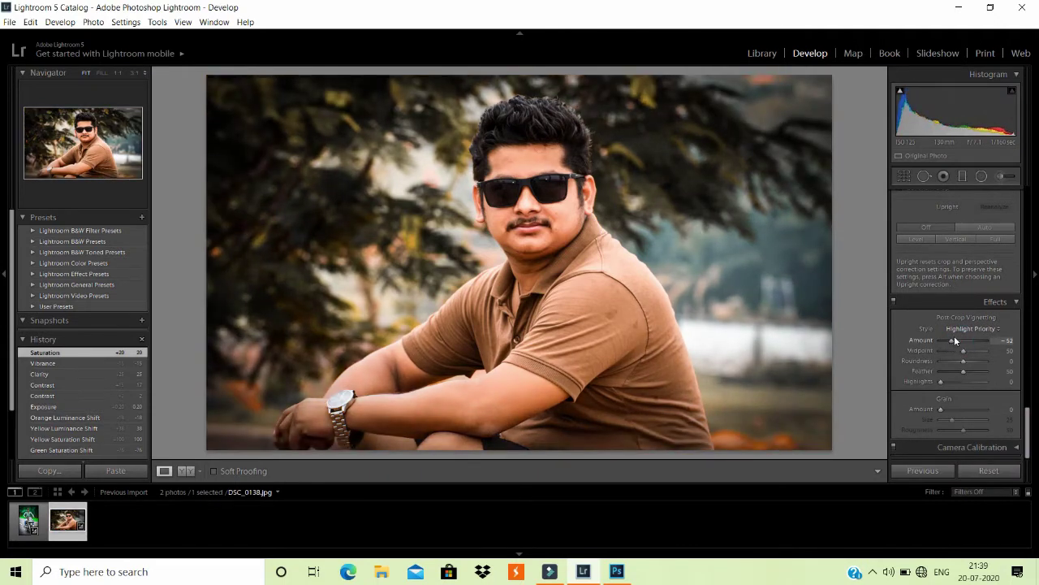
{"action": "left_click_drag", "start_coordinate": [956, 339], "coordinate": [959, 314]}
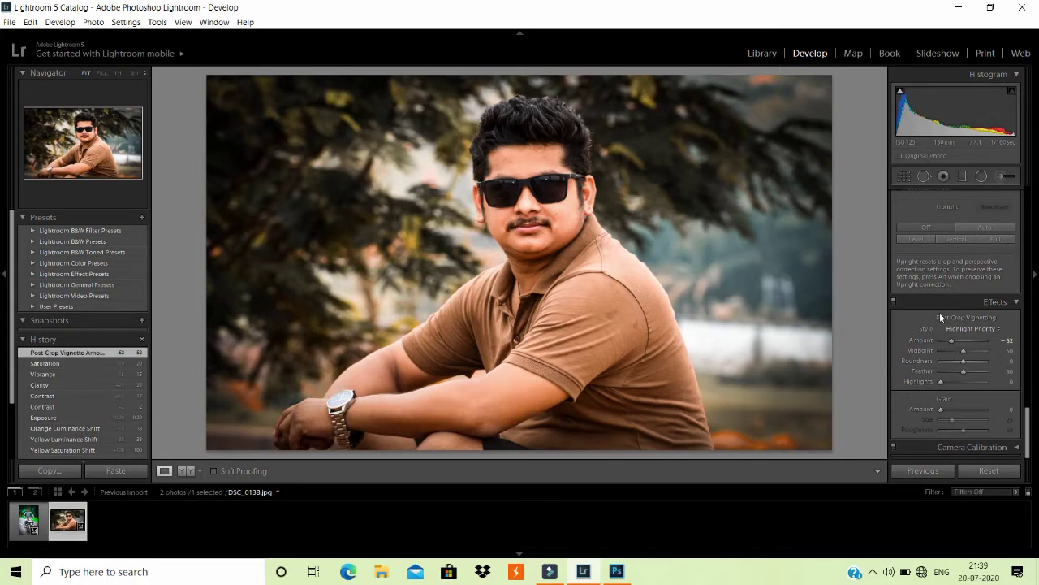
{"action": "right_click", "coordinate": [698, 147]}
{"action": "mouse_move", "coordinate": [731, 398]}
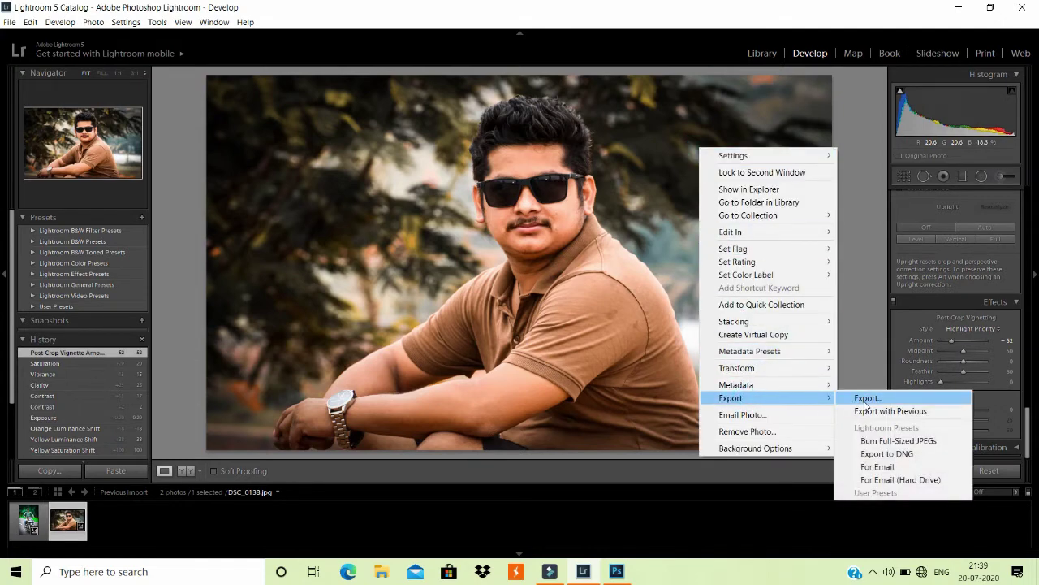
Export the edited photo as DSC_0138 to the Untitled Export folder.
{"action": "left_click", "coordinate": [865, 398]}
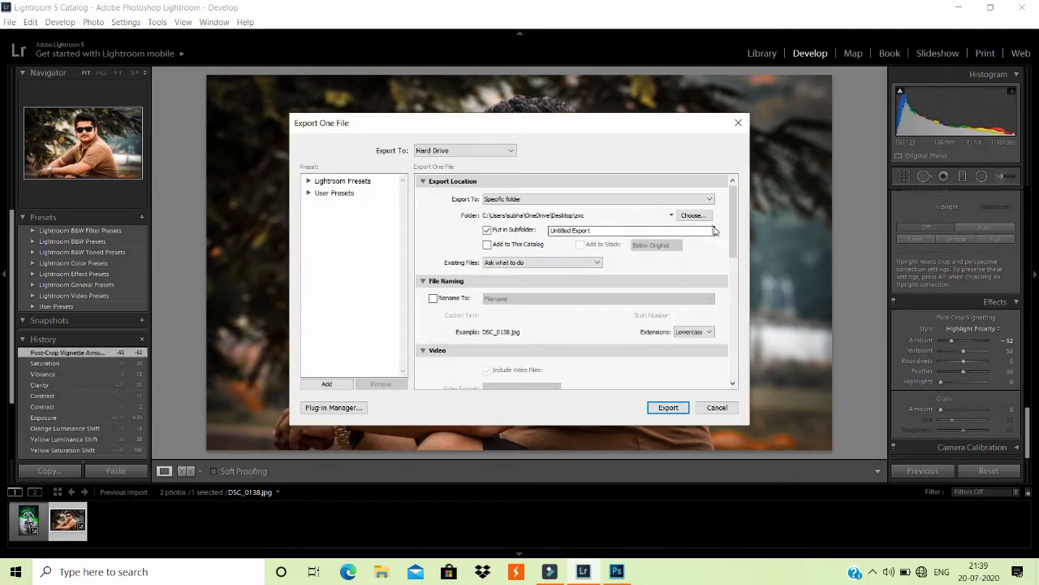
{"action": "left_click", "coordinate": [668, 407]}
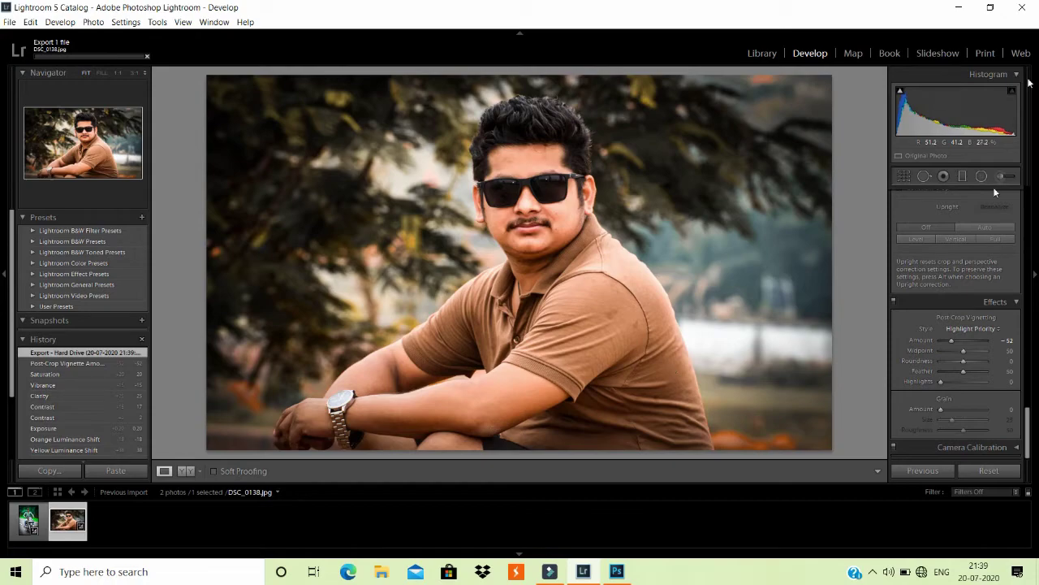
{"action": "left_click", "coordinate": [959, 7]}
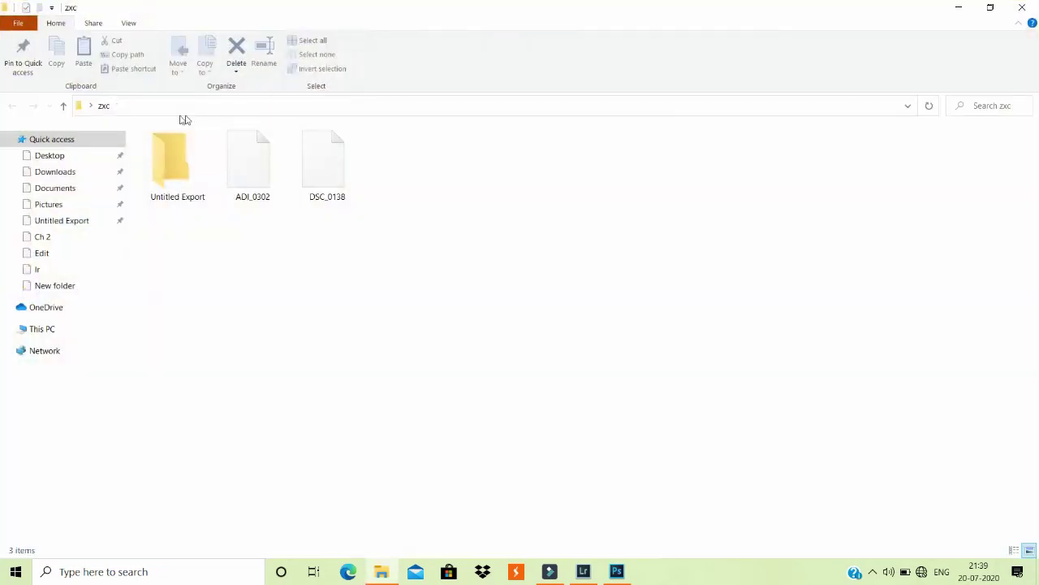
Open DSC_0138 from the Untitled Export folder in Photoshop.
{"action": "double_click", "coordinate": [171, 158]}
{"action": "left_click", "coordinate": [228, 180]}
{"action": "left_click_drag", "start_coordinate": [228, 180], "coordinate": [601, 572]}
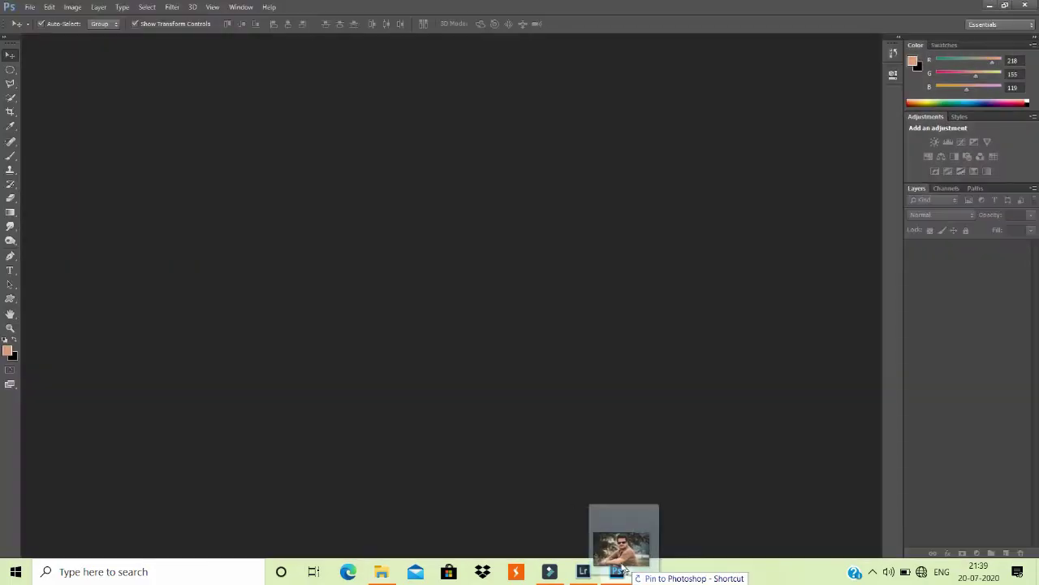
{"action": "left_click_drag", "start_coordinate": [601, 572], "coordinate": [390, 154]}
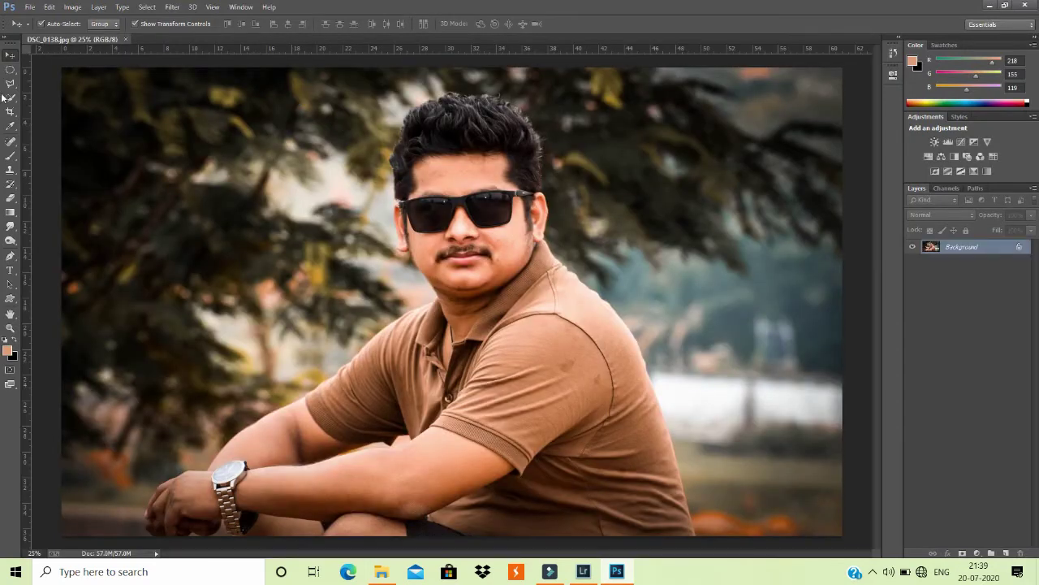
Quick-select the face and ears, subtracting the collar and shoulder.
{"action": "left_click", "coordinate": [11, 98]}
{"action": "mouse_move", "coordinate": [445, 184]}
{"action": "left_mouse_down"}
{"action": "mouse_move", "coordinate": [459, 233]}
{"action": "mouse_move", "coordinate": [454, 307]}
{"action": "mouse_move", "coordinate": [446, 293]}
{"action": "left_mouse_up"}
{"action": "scroll", "coordinate": [514, 294], "scroll_direction": "up", "scroll_amount": 1}
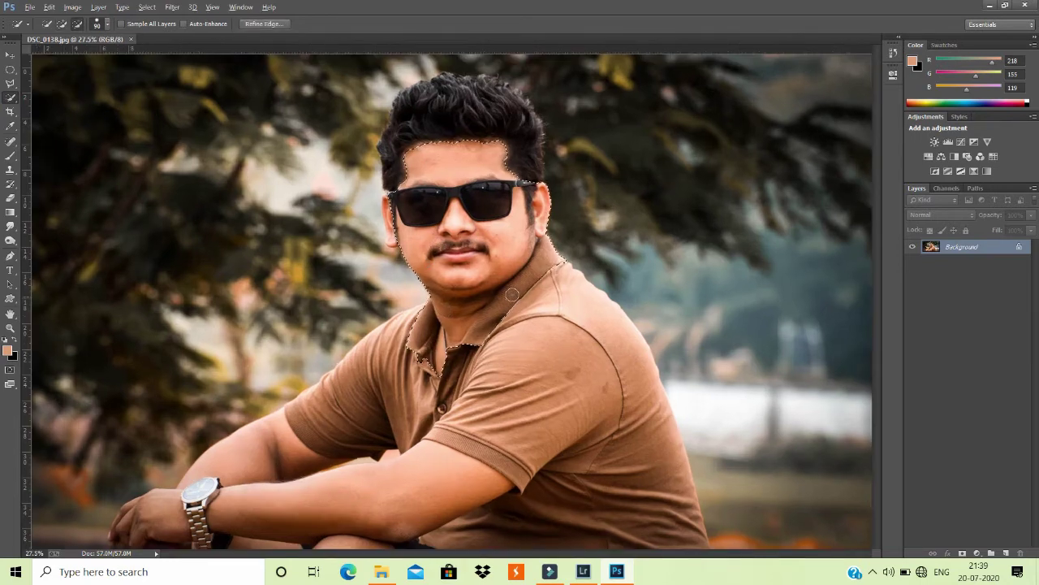
{"action": "scroll", "coordinate": [515, 294], "scroll_direction": "up", "scroll_amount": 1}
{"action": "scroll", "coordinate": [478, 378], "scroll_direction": "up", "scroll_amount": 1}
{"action": "left_click_drag", "start_coordinate": [477, 377], "coordinate": [567, 269]}
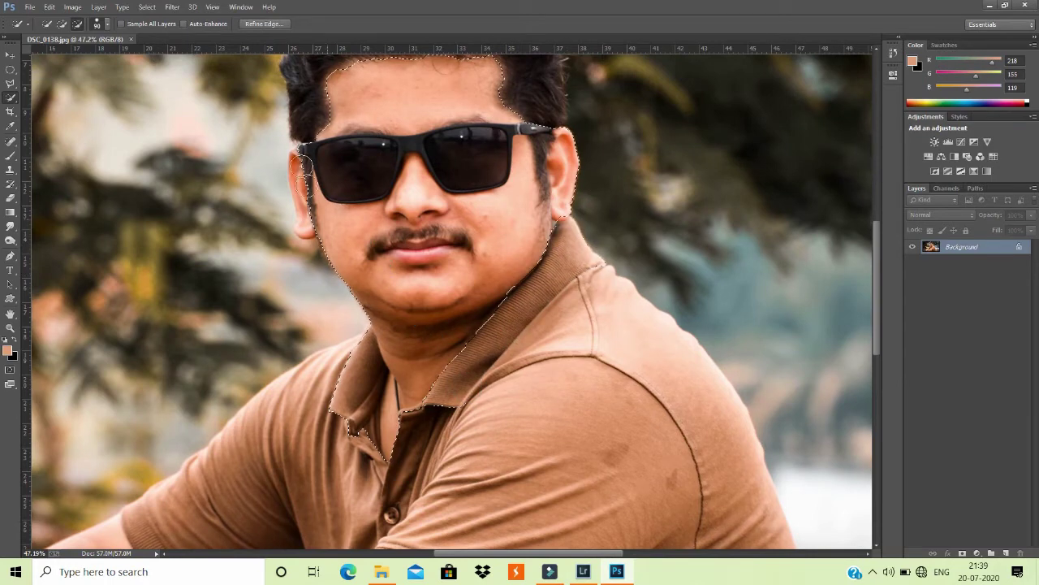
{"action": "mouse_move", "coordinate": [304, 162]}
{"action": "left_mouse_down"}
{"action": "mouse_move", "coordinate": [290, 228]}
{"action": "mouse_move", "coordinate": [278, 198]}
{"action": "left_mouse_up"}
{"action": "key", "text": "alt"}
{"action": "scroll", "coordinate": [426, 303], "scroll_direction": "down", "scroll_amount": 2}
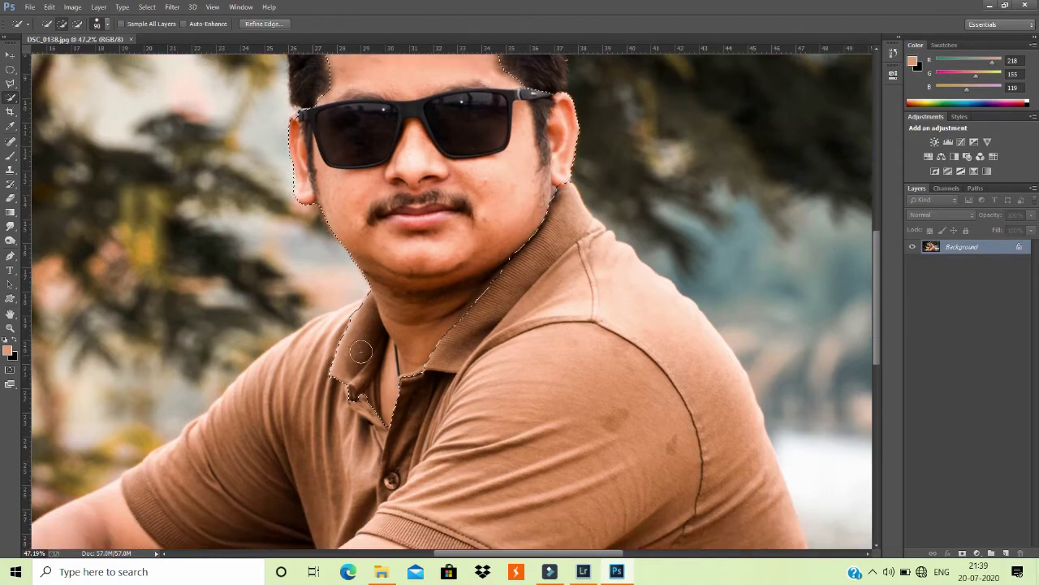
{"action": "left_click_drag", "start_coordinate": [347, 397], "coordinate": [357, 296]}
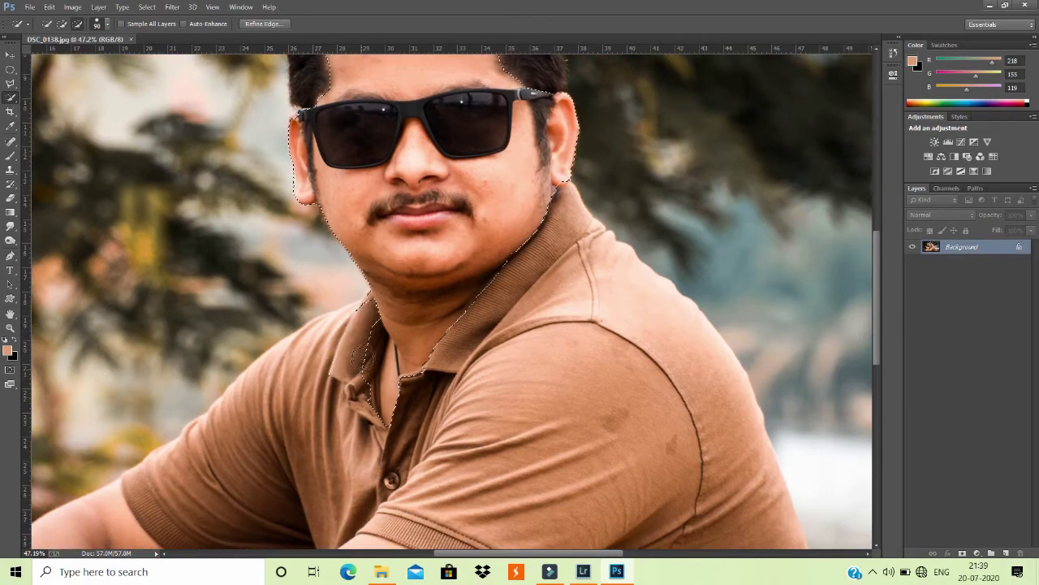
{"action": "scroll", "coordinate": [329, 357], "scroll_direction": "down", "scroll_amount": 4}
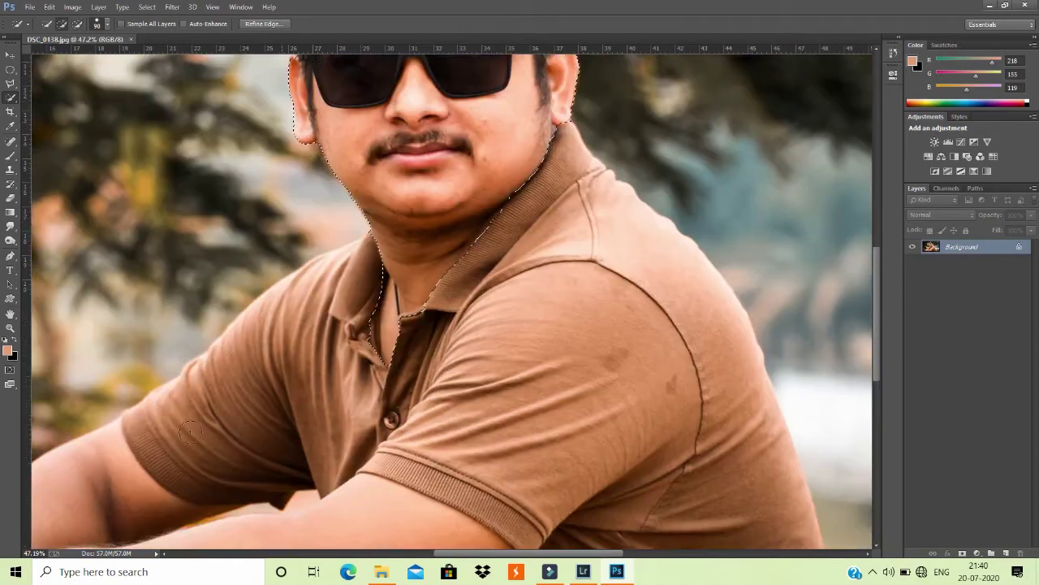
{"action": "scroll", "coordinate": [93, 452], "scroll_direction": "down", "scroll_amount": 2}
Add the forearm, wrist and hand to the skin selection.
{"action": "left_click_drag", "start_coordinate": [104, 510], "coordinate": [409, 488]}
{"action": "scroll", "coordinate": [265, 487], "scroll_direction": "down", "scroll_amount": 3, "text": "alt"}
{"action": "scroll", "coordinate": [244, 471], "scroll_direction": "down", "scroll_amount": 1, "text": "alt"}
{"action": "scroll", "coordinate": [235, 463], "scroll_direction": "up", "scroll_amount": 1, "text": "alt"}
{"action": "scroll", "coordinate": [223, 457], "scroll_direction": "up", "scroll_amount": 1, "text": "alt"}
{"action": "left_click_drag", "start_coordinate": [227, 454], "coordinate": [276, 438]}
{"action": "key", "text": "alt"}
Feather the skin selection by 10 pixels.
{"action": "right_click", "coordinate": [465, 264]}
{"action": "left_click", "coordinate": [531, 297]}
{"action": "type", "text": "10"}
{"action": "key", "text": "Return"}
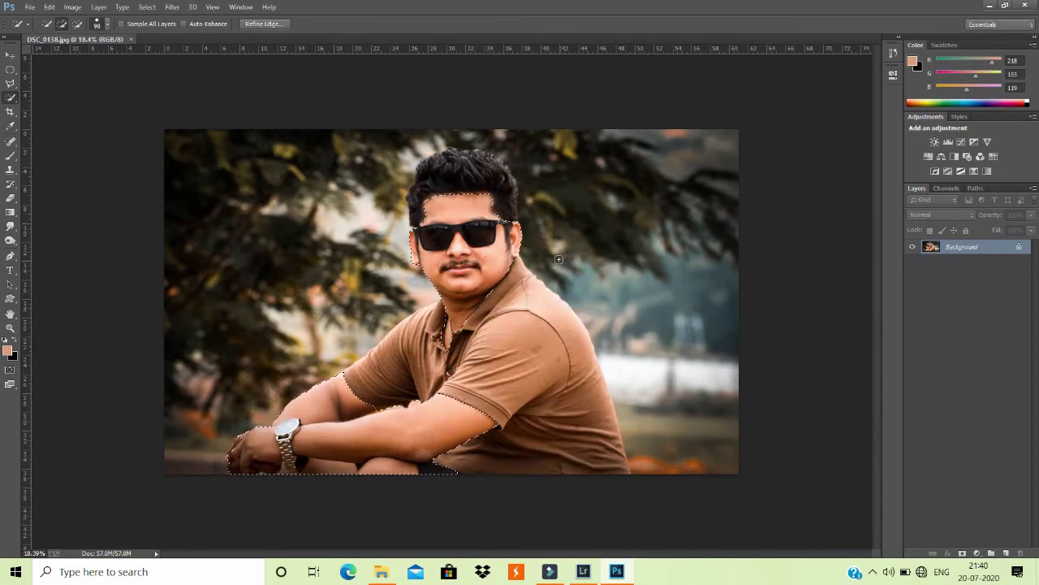
Apply Selective Color to the skin, lowering Reds black and setting Yellows black to -38%.
{"action": "key", "text": "i"}
{"action": "left_click_drag", "start_coordinate": [672, 276], "coordinate": [660, 279]}
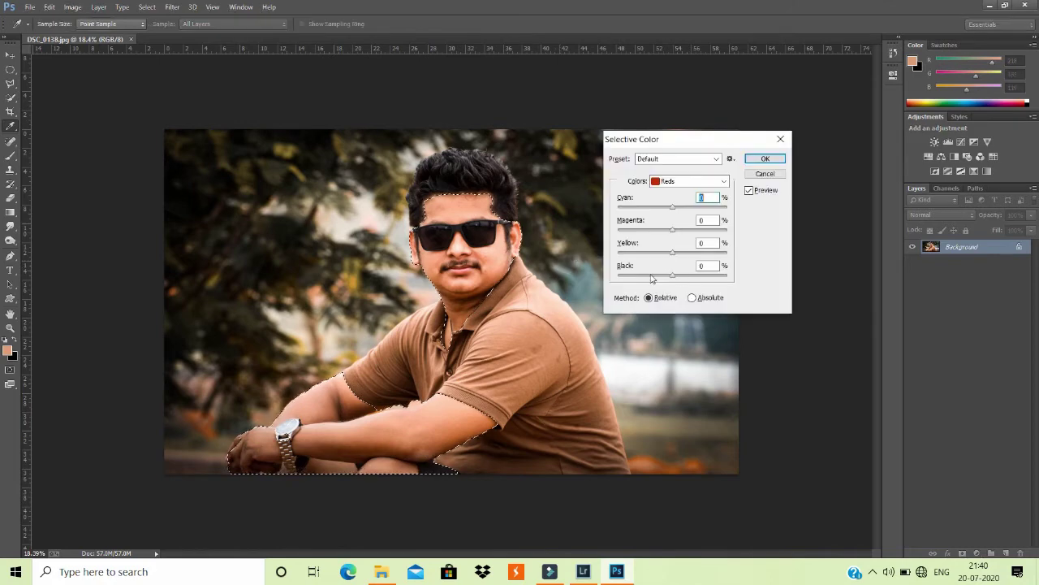
{"action": "left_click", "coordinate": [686, 180]}
{"action": "left_click", "coordinate": [680, 204]}
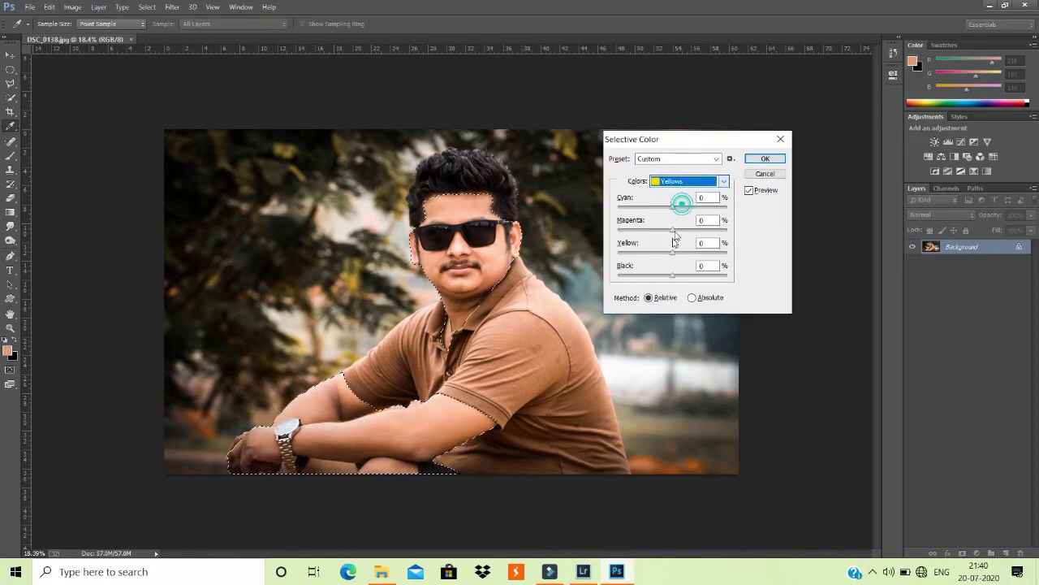
{"action": "left_click", "coordinate": [655, 276]}
{"action": "left_click", "coordinate": [651, 276]}
{"action": "left_click", "coordinate": [652, 276]}
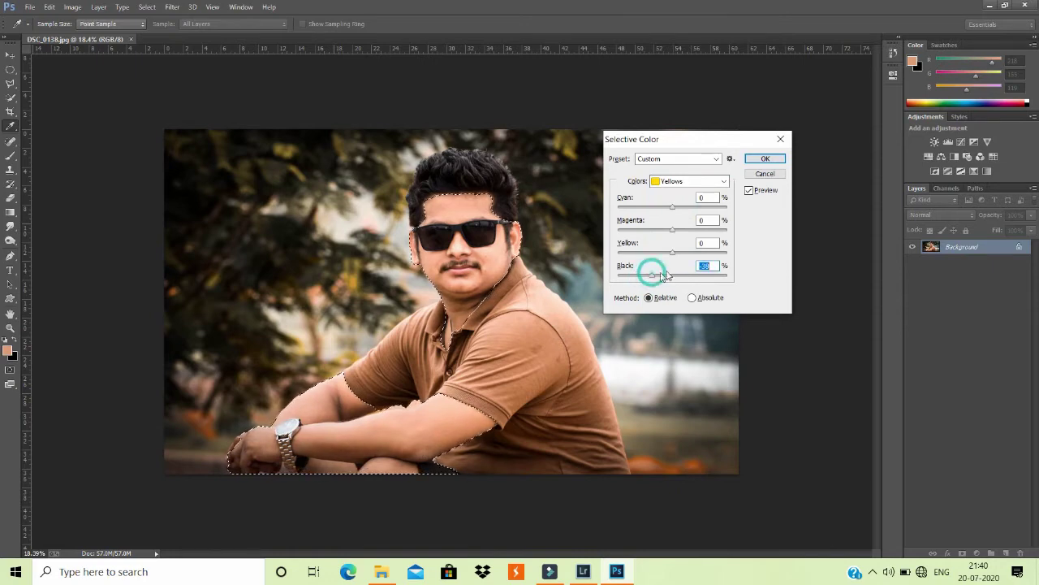
{"action": "left_click", "coordinate": [752, 161]}
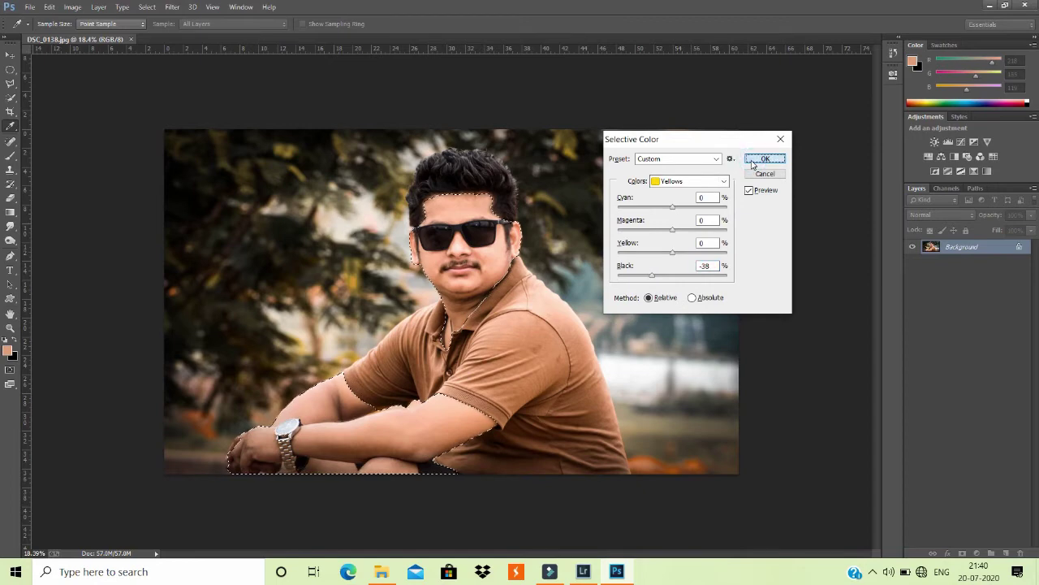
{"action": "left_click", "coordinate": [752, 161]}
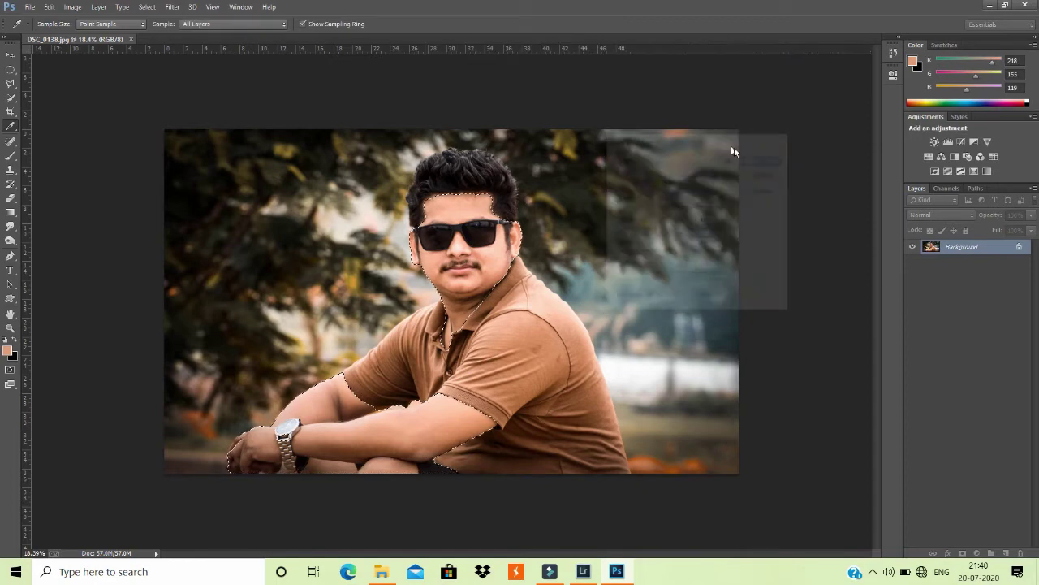
{"action": "left_click", "coordinate": [82, 8]}
{"action": "mouse_move", "coordinate": [95, 40]}
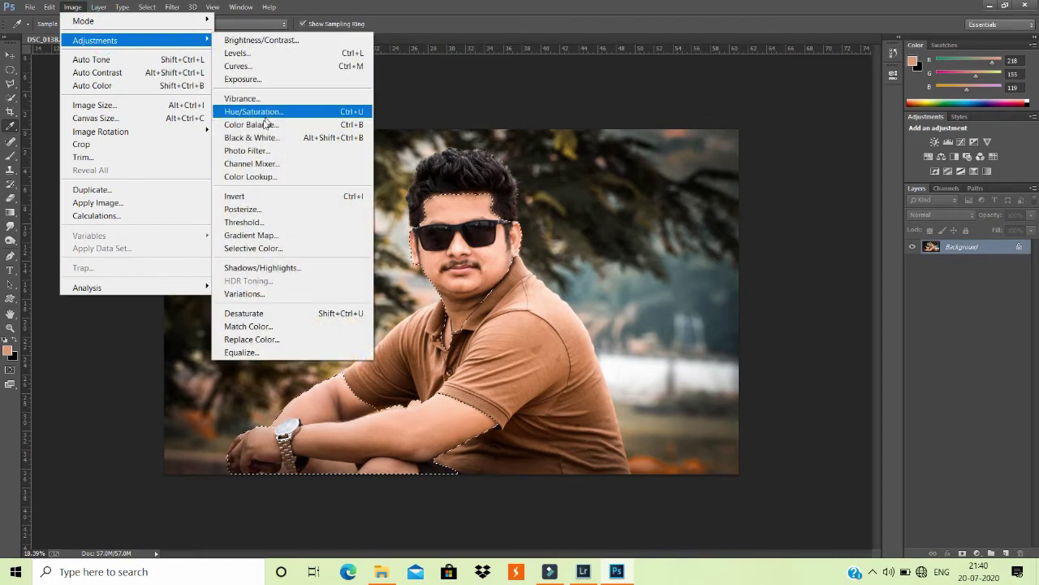
Apply an orange Photo Filter at 44% density to the skin selection.
{"action": "left_click", "coordinate": [246, 150]}
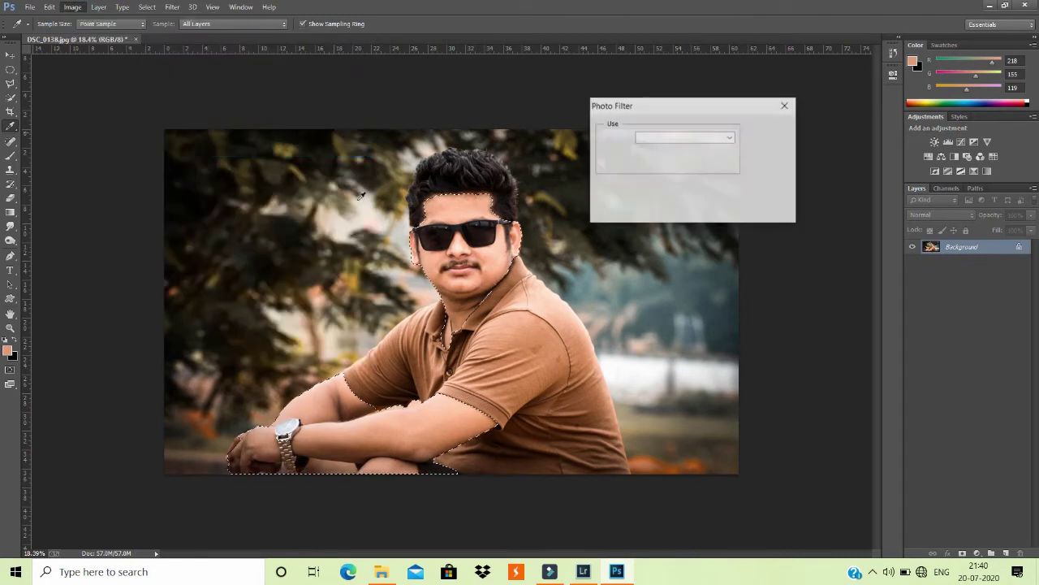
{"action": "left_click", "coordinate": [605, 158]}
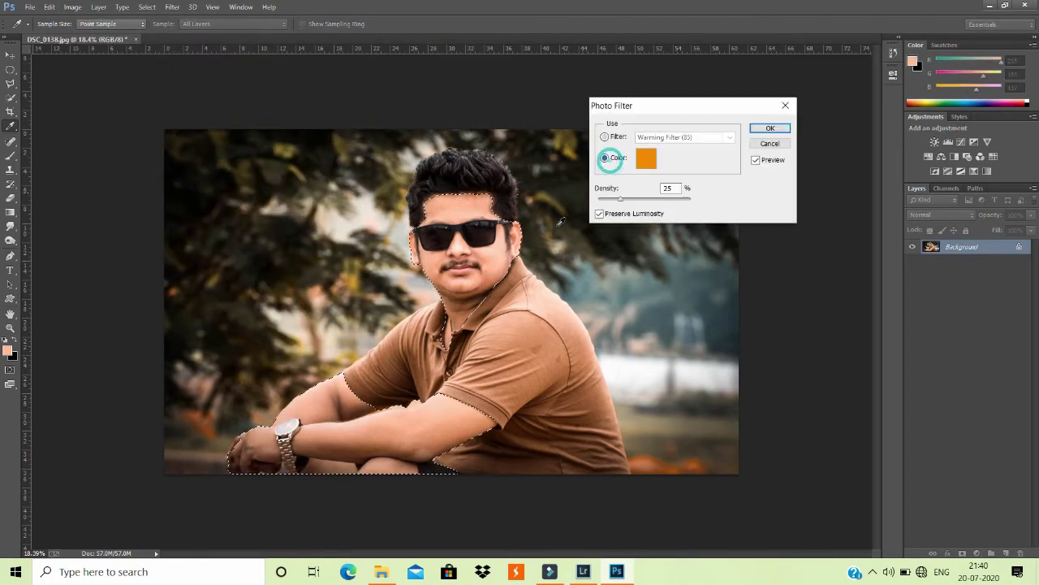
{"action": "left_click_drag", "start_coordinate": [623, 199], "coordinate": [630, 201]}
{"action": "left_click_drag", "start_coordinate": [684, 210], "coordinate": [637, 218]}
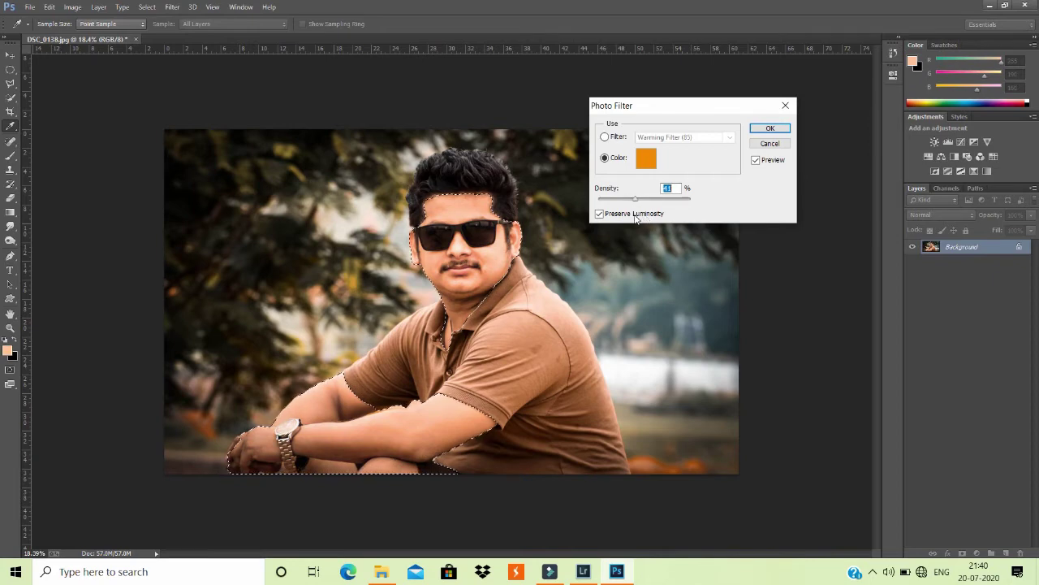
{"action": "left_click", "coordinate": [768, 129]}
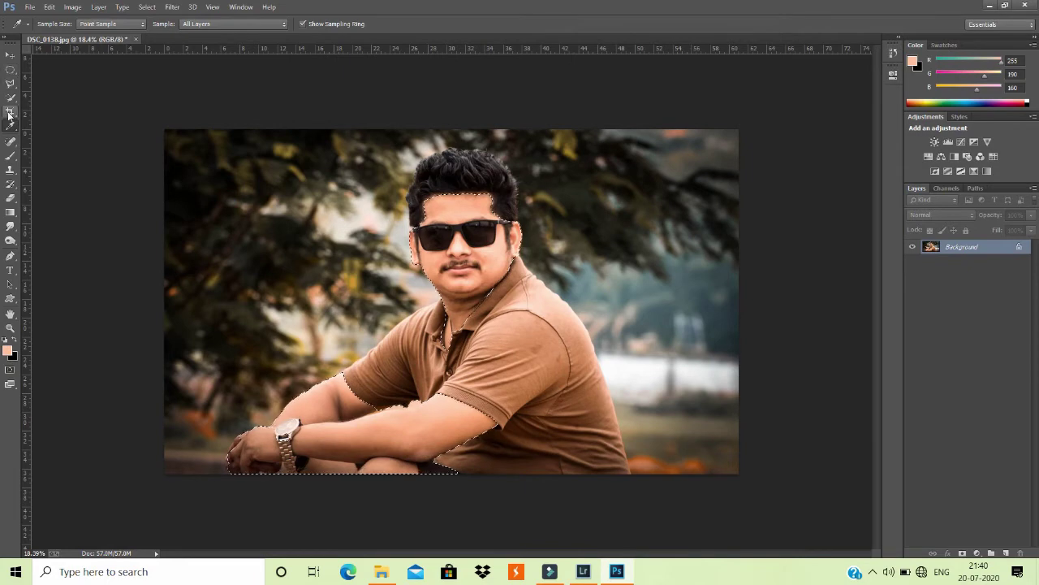
{"action": "left_click", "coordinate": [9, 83]}
Subtract the lips from the skin selection with the Polygonal Lasso.
{"action": "left_click", "coordinate": [70, 24]}
{"action": "scroll", "coordinate": [498, 236], "scroll_direction": "up", "scroll_amount": 2}
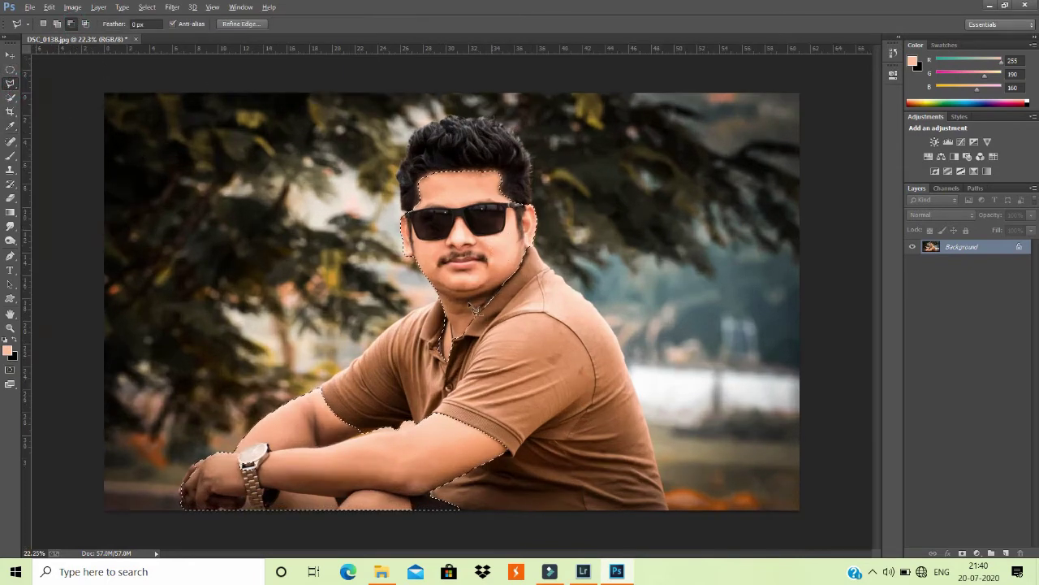
{"action": "scroll", "coordinate": [455, 300], "scroll_direction": "up", "scroll_amount": 2}
{"action": "scroll", "coordinate": [454, 300], "scroll_direction": "up", "scroll_amount": 1}
{"action": "left_click", "coordinate": [437, 224]}
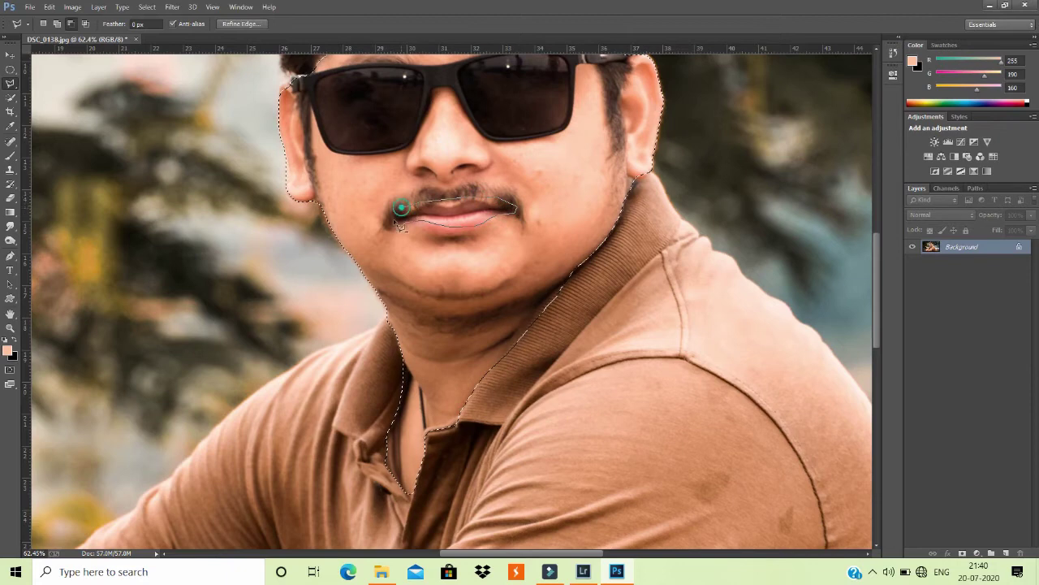
{"action": "left_click", "coordinate": [396, 218]}
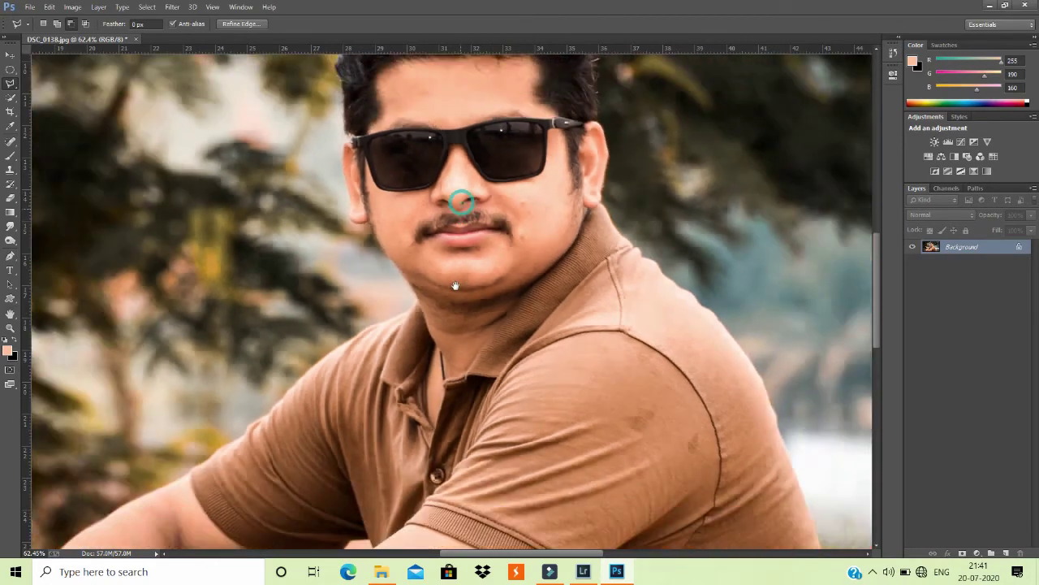
{"action": "left_click_drag", "start_coordinate": [467, 201], "coordinate": [452, 156]}
Subtract both nostrils from the skin selection.
{"action": "key", "text": "w"}
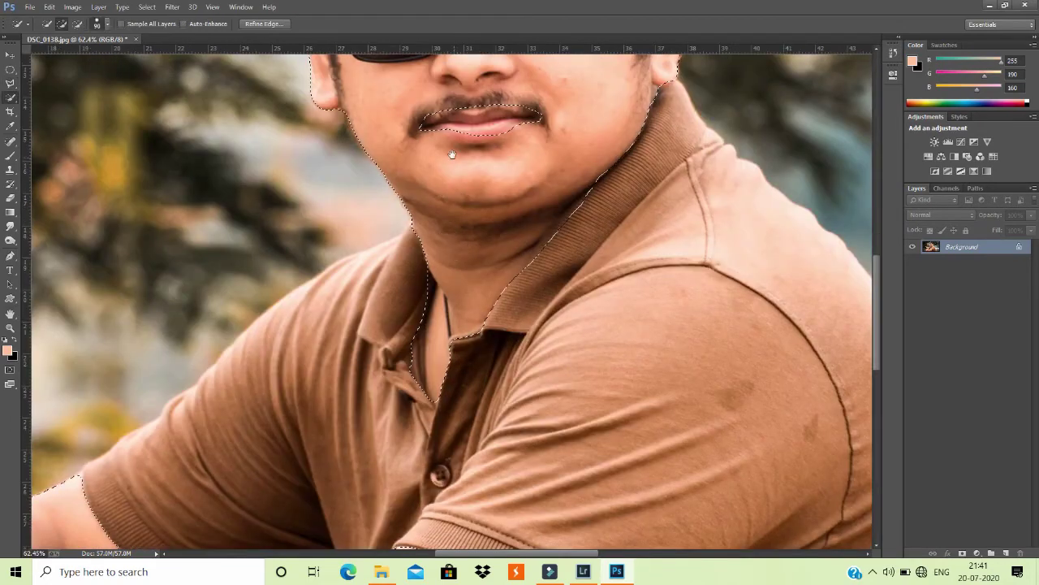
{"action": "scroll", "coordinate": [449, 238], "scroll_direction": "up", "scroll_amount": 2}
{"action": "scroll", "coordinate": [450, 255], "scroll_direction": "up", "scroll_amount": 2}
{"action": "scroll", "coordinate": [439, 236], "scroll_direction": "up", "scroll_amount": 1}
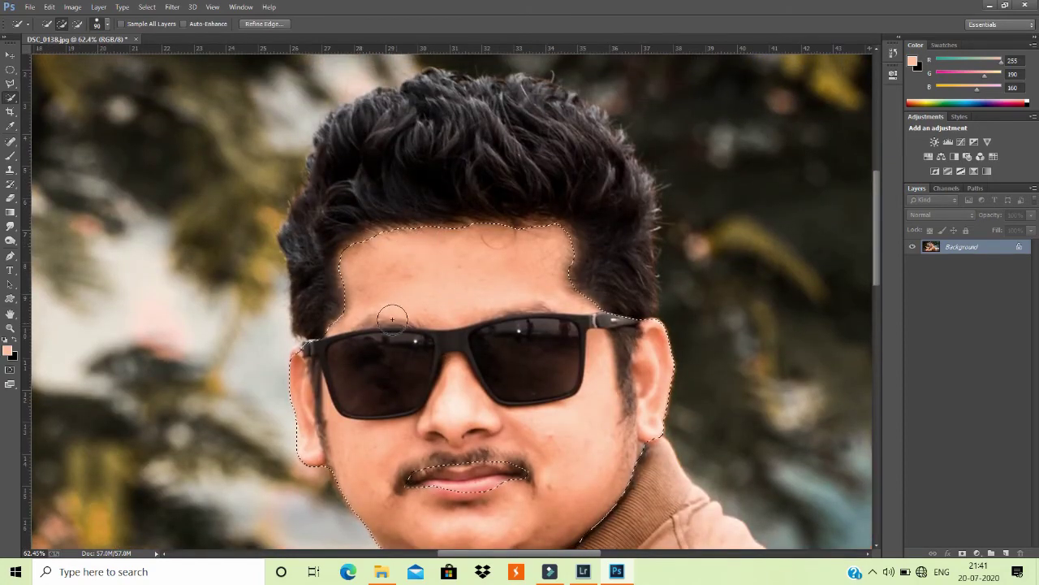
{"action": "left_click", "coordinate": [9, 83]}
{"action": "left_click", "coordinate": [428, 433]}
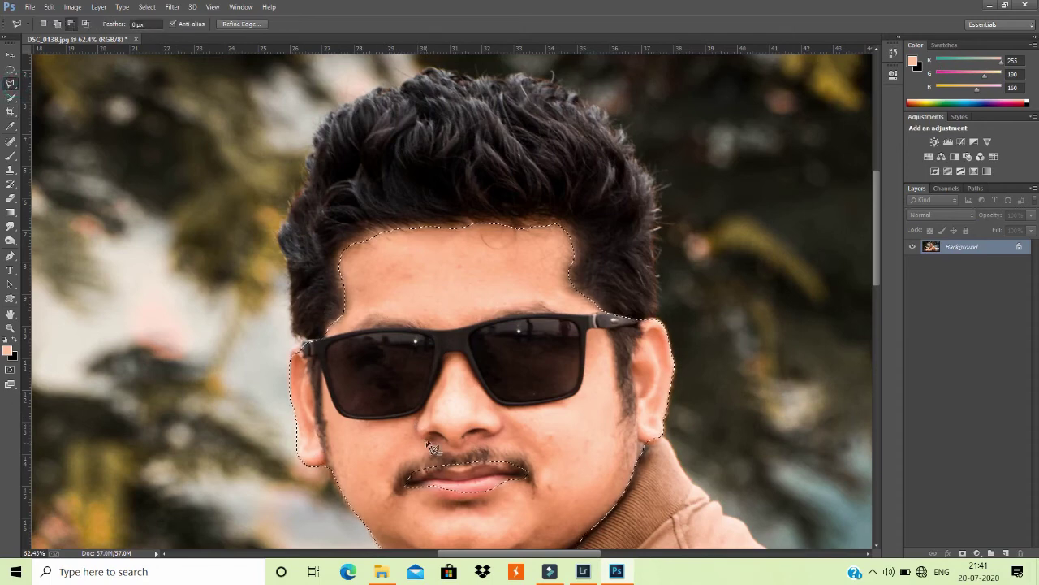
{"action": "left_click", "coordinate": [443, 442]}
{"action": "left_click", "coordinate": [460, 437]}
{"action": "left_click", "coordinate": [459, 433]}
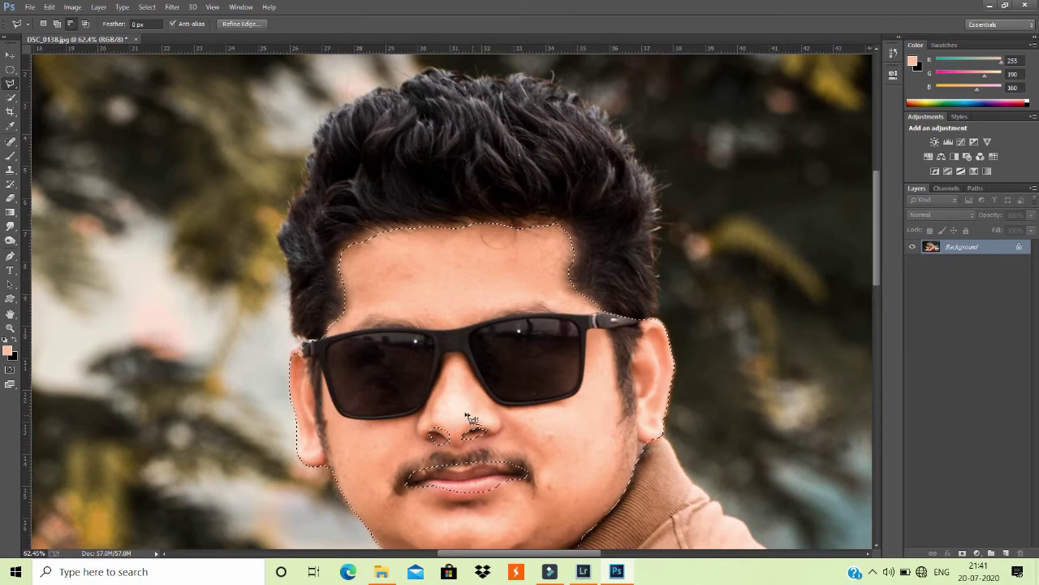
Feather the refined skin selection by 5 pixels.
{"action": "scroll", "coordinate": [470, 418], "scroll_direction": "down", "scroll_amount": 2}
{"action": "scroll", "coordinate": [448, 399], "scroll_direction": "down", "scroll_amount": 1}
{"action": "scroll", "coordinate": [449, 399], "scroll_direction": "down", "scroll_amount": 1}
{"action": "scroll", "coordinate": [449, 398], "scroll_direction": "down", "scroll_amount": 1}
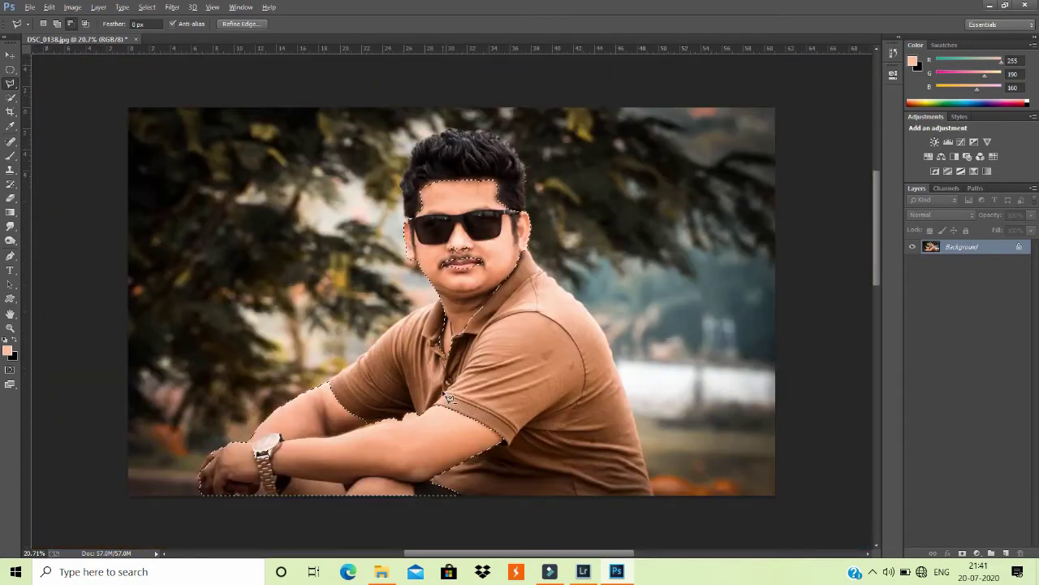
{"action": "scroll", "coordinate": [449, 398], "scroll_direction": "down", "scroll_amount": 1}
{"action": "right_click", "coordinate": [451, 299]}
{"action": "left_click", "coordinate": [471, 332]}
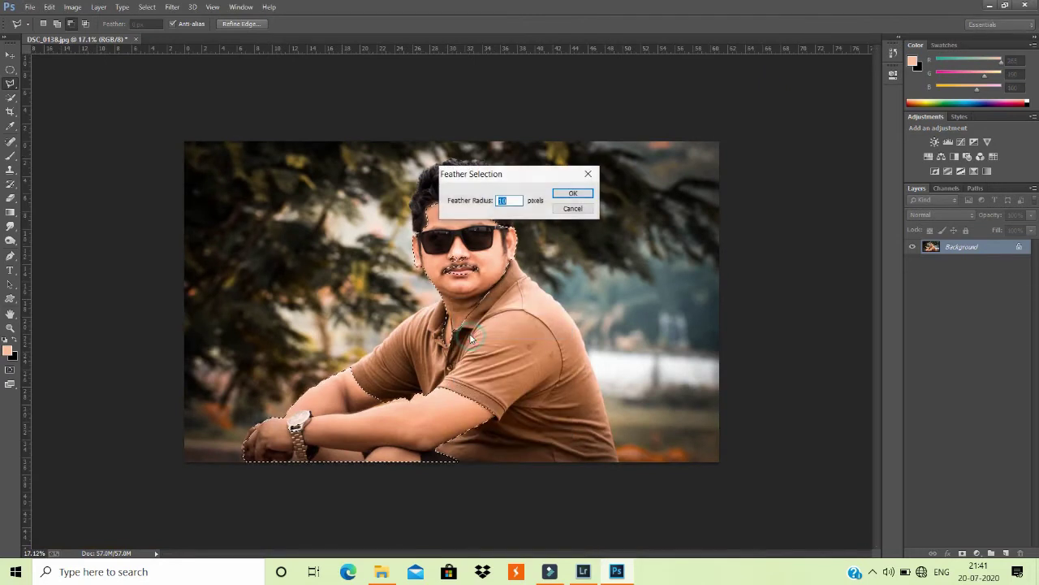
{"action": "type", "text": "5"}
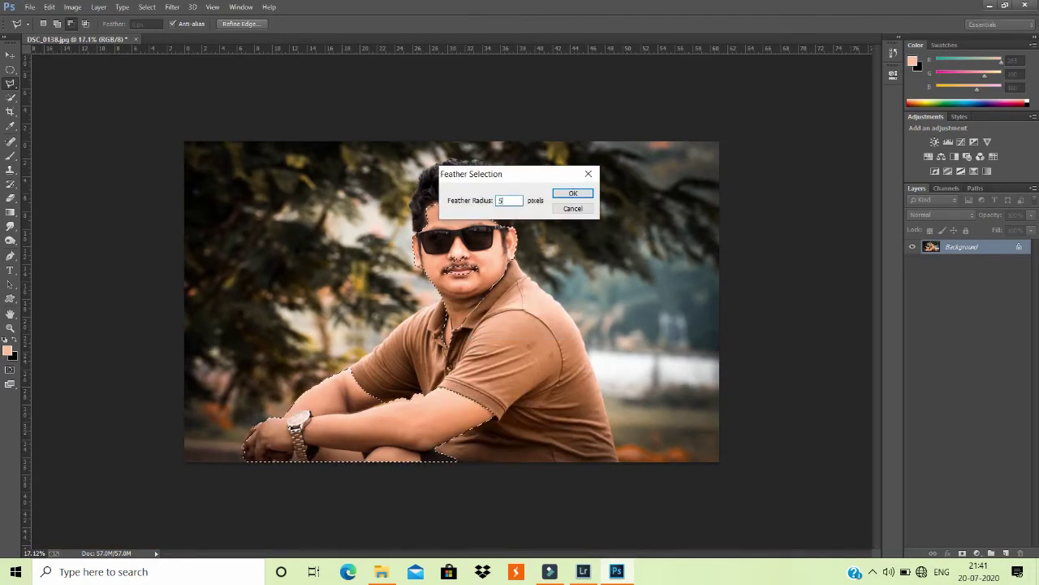
{"action": "key", "text": "Return"}
{"action": "left_click", "coordinate": [171, 8]}
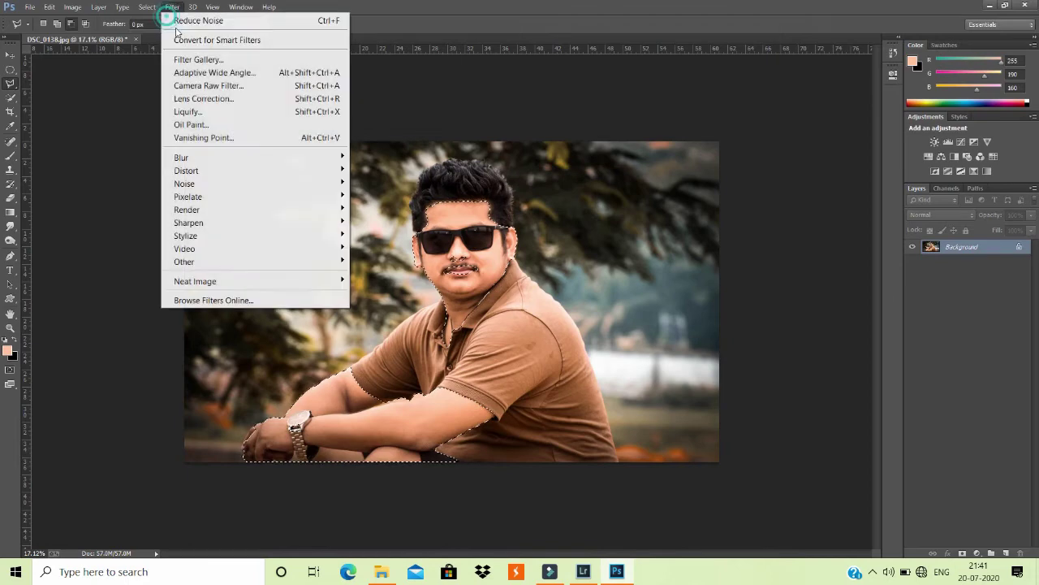
Run Neat Image Reduce Noise on the skin with High noise level +5% and lower reduction amounts.
{"action": "mouse_move", "coordinate": [195, 281]}
{"action": "left_click", "coordinate": [390, 281]}
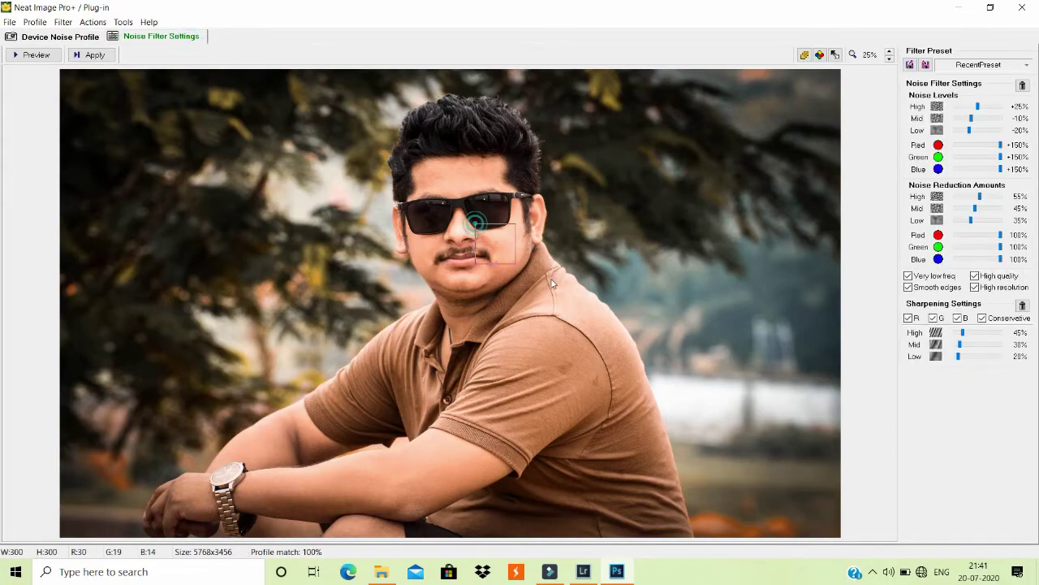
{"action": "scroll", "coordinate": [487, 233], "scroll_direction": "up", "scroll_amount": 2}
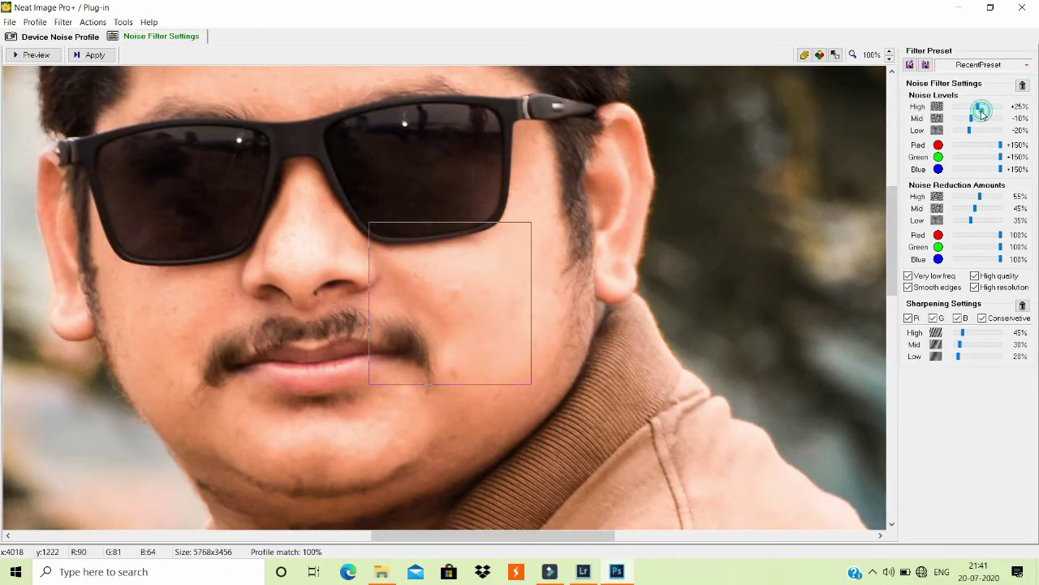
{"action": "left_click_drag", "start_coordinate": [983, 113], "coordinate": [973, 112]}
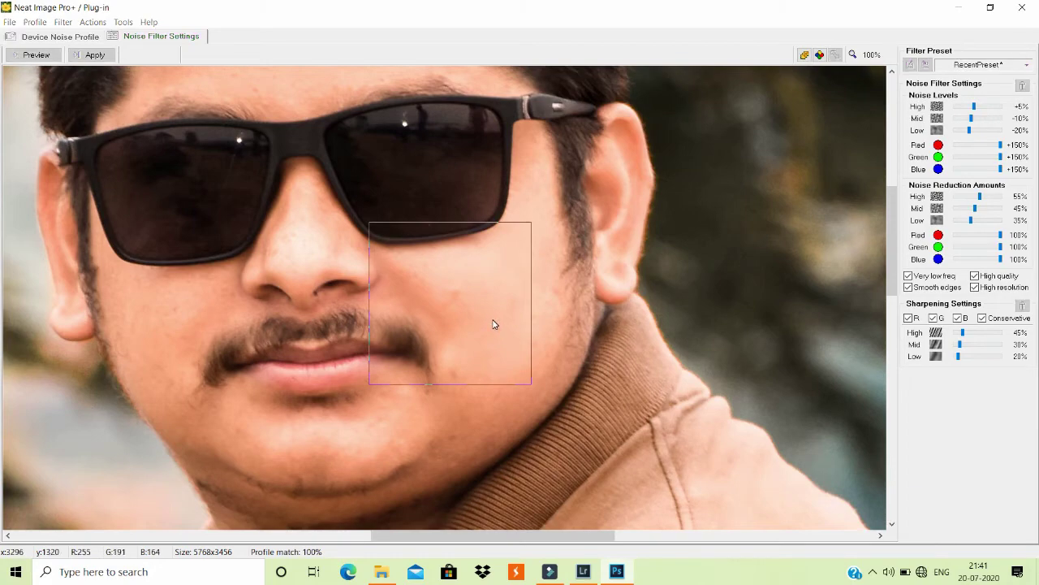
{"action": "scroll", "coordinate": [492, 322], "scroll_direction": "down", "scroll_amount": 2}
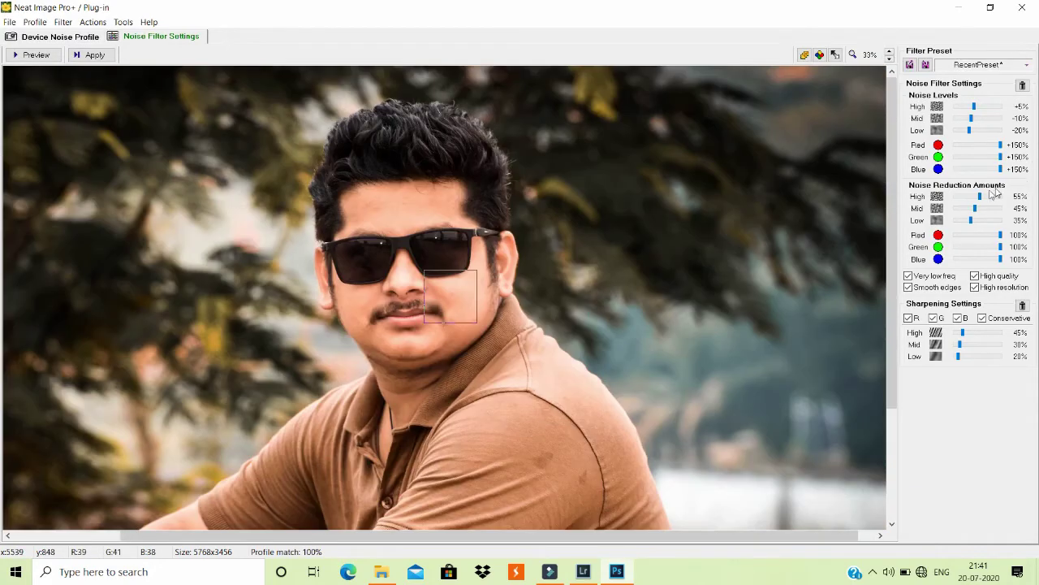
{"action": "left_click_drag", "start_coordinate": [980, 208], "coordinate": [972, 196]}
{"action": "scroll", "coordinate": [390, 333], "scroll_direction": "up", "scroll_amount": 2}
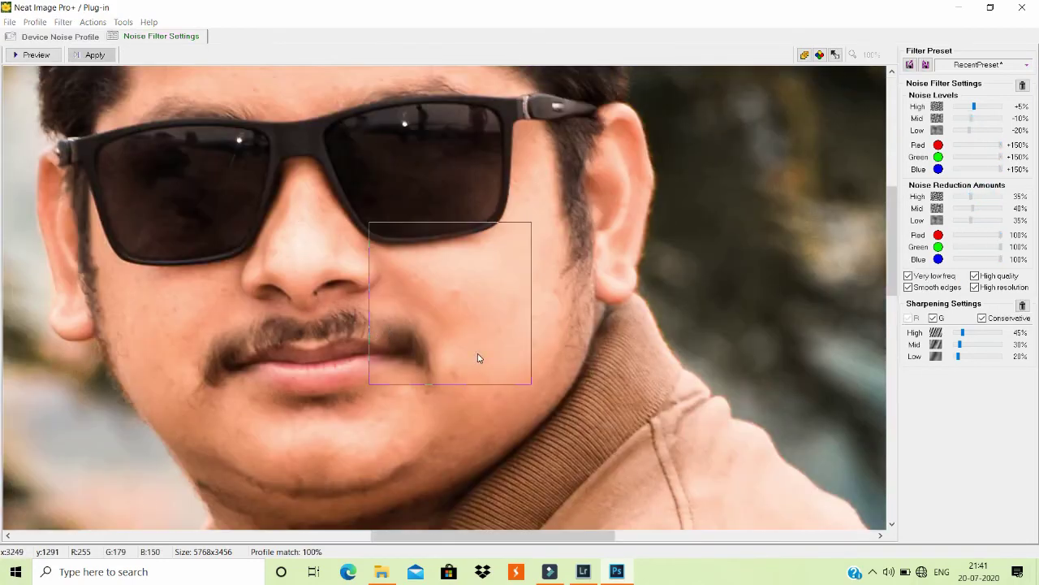
{"action": "left_click", "coordinate": [78, 58]}
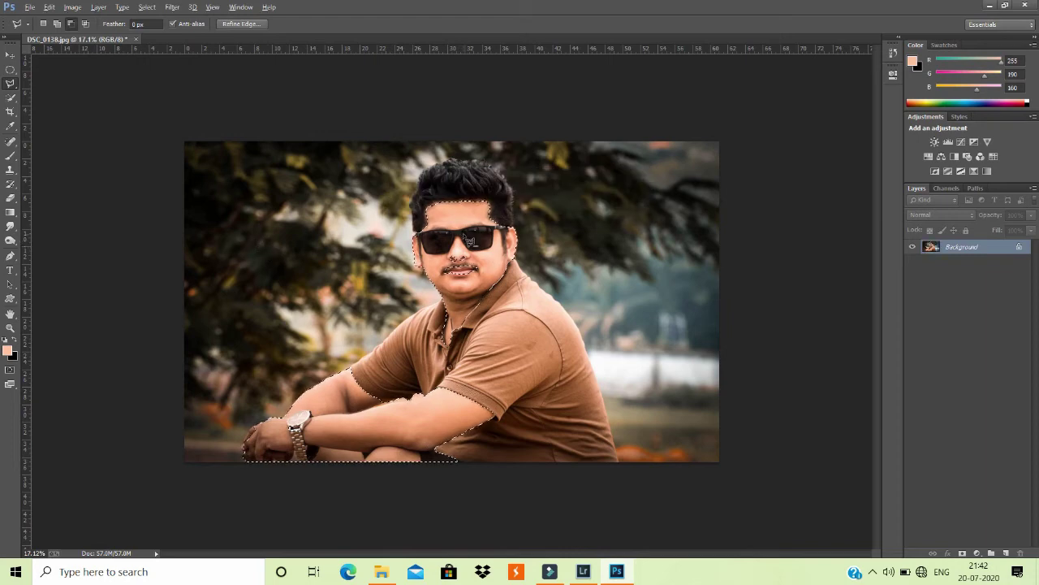
Sample the cheek's skin tone and softly paint it over the neck under the chin.
{"action": "scroll", "coordinate": [474, 244], "scroll_direction": "up", "scroll_amount": 1}
{"action": "scroll", "coordinate": [475, 244], "scroll_direction": "up", "scroll_amount": 4}
{"action": "scroll", "coordinate": [480, 246], "scroll_direction": "up", "scroll_amount": 4}
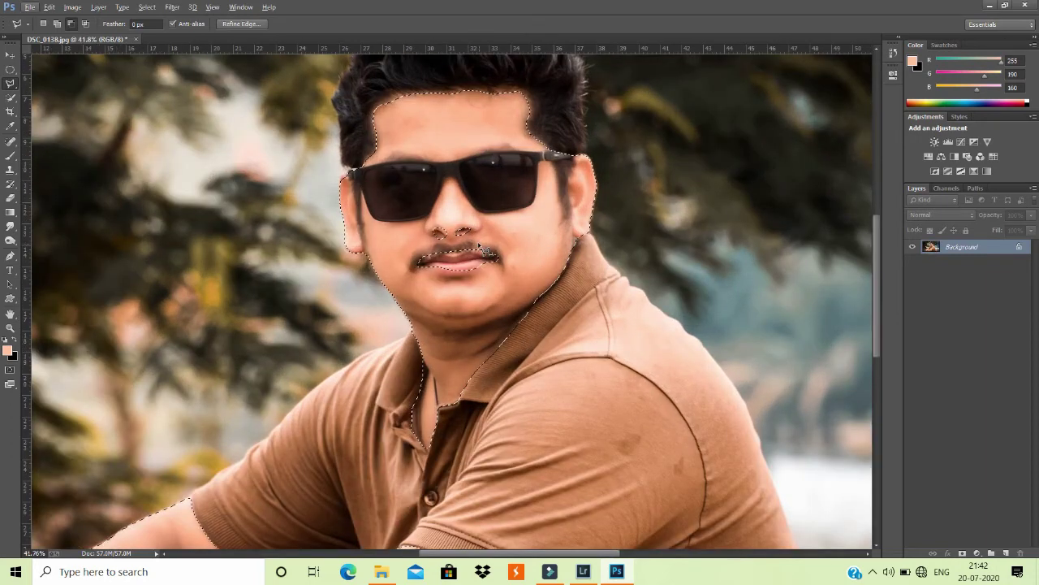
{"action": "key", "text": "b"}
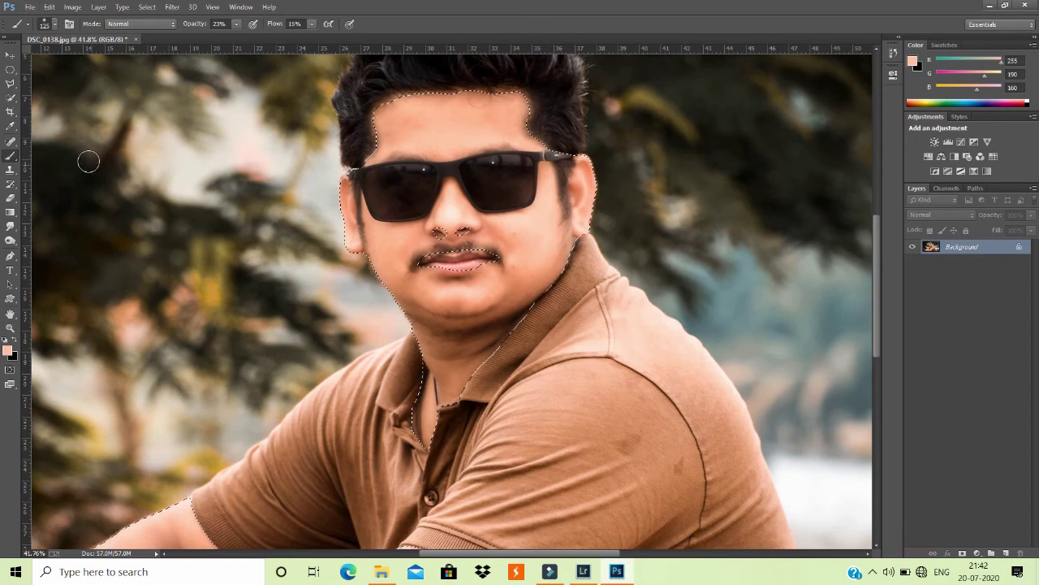
{"action": "left_click", "coordinate": [512, 233], "text": "alt"}
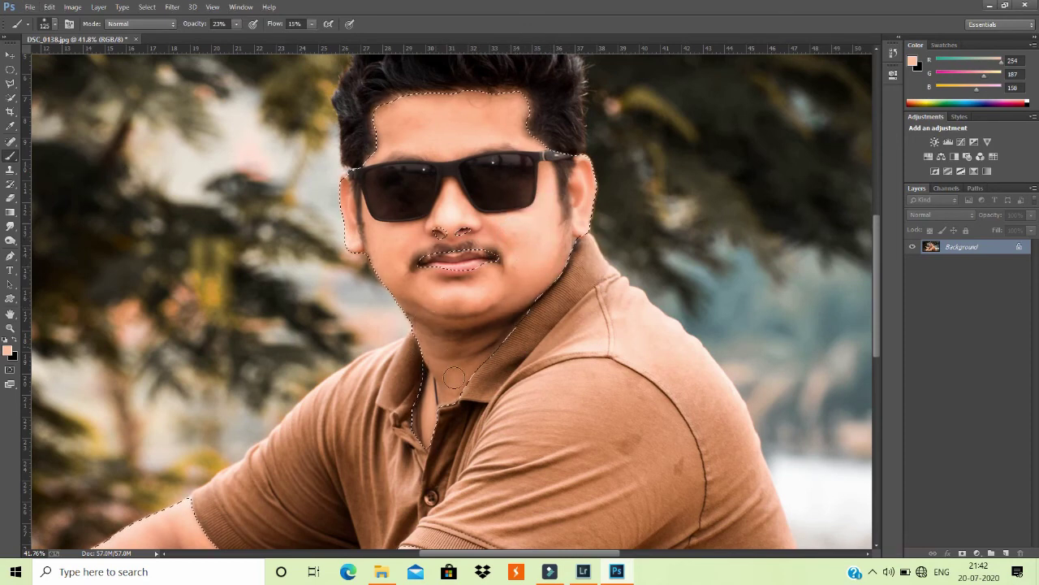
{"action": "left_click_drag", "start_coordinate": [445, 341], "coordinate": [413, 372]}
Fit the photo on screen, enlarge the brush to 400, and clear the face-and-arms selection.
{"action": "key", "text": "ctrl+0"}
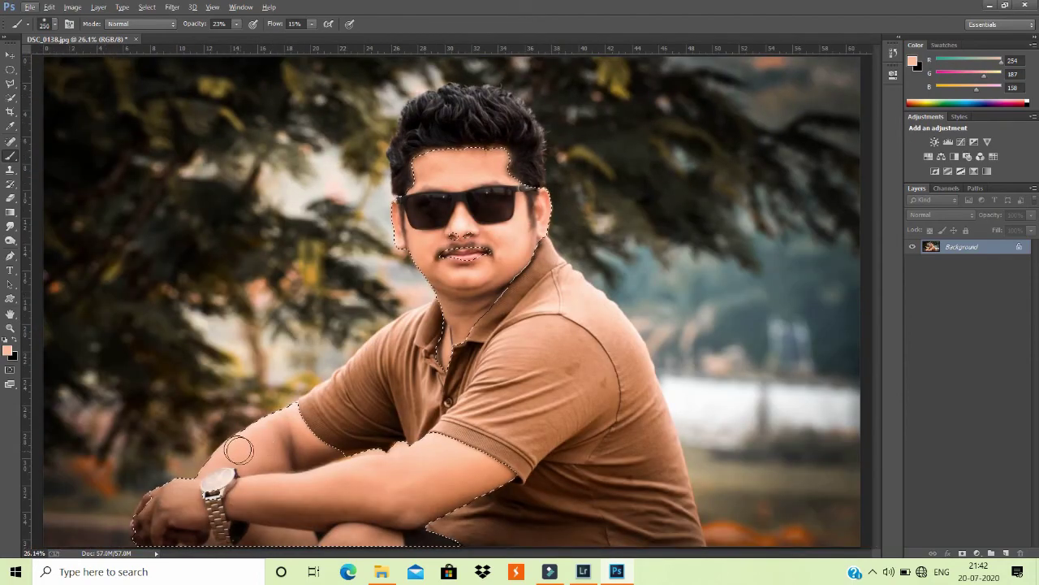
{"action": "key", "text": "bracketright"}
{"action": "key", "text": "bracketright"}
{"action": "key", "text": "bracketright"}
{"action": "key", "text": "ctrl+d"}
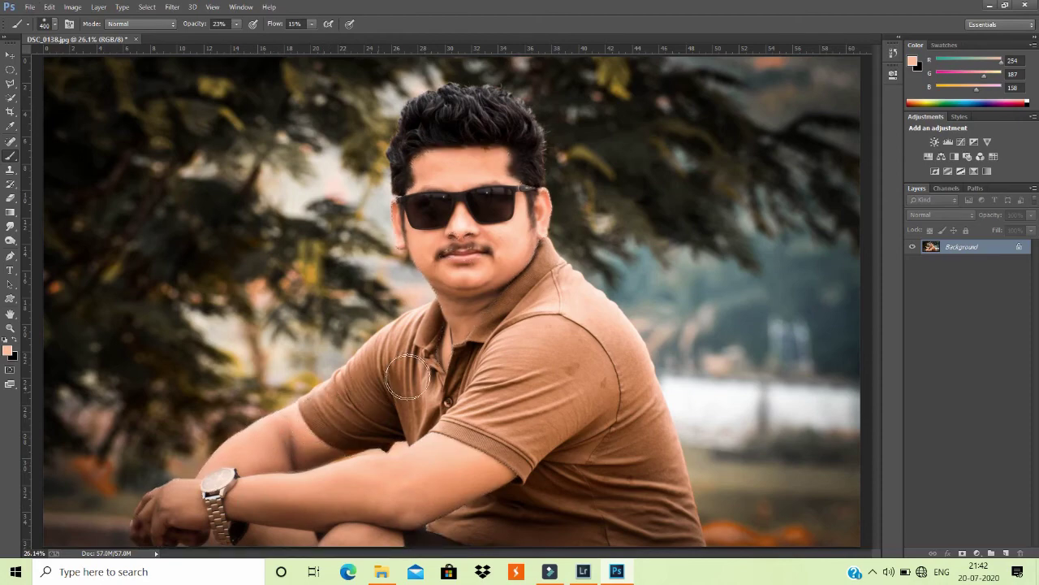
{"action": "key", "text": "super"}
{"action": "key", "text": "super"}
{"action": "scroll", "coordinate": [479, 350], "scroll_direction": "down", "scroll_amount": 1}
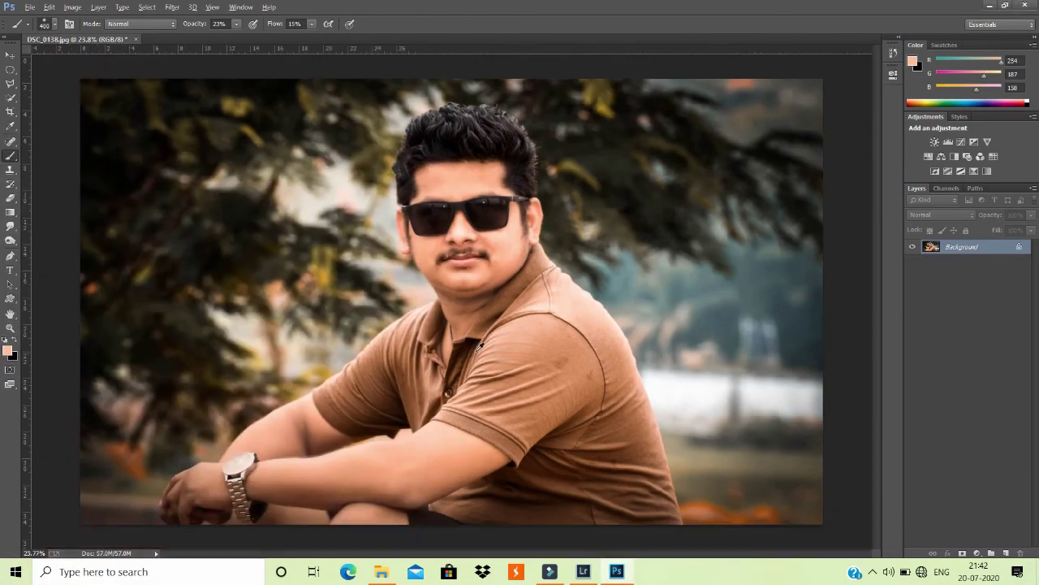
{"action": "scroll", "coordinate": [479, 345], "scroll_direction": "down", "scroll_amount": 3}
{"action": "scroll", "coordinate": [414, 294], "scroll_direction": "up", "scroll_amount": 1}
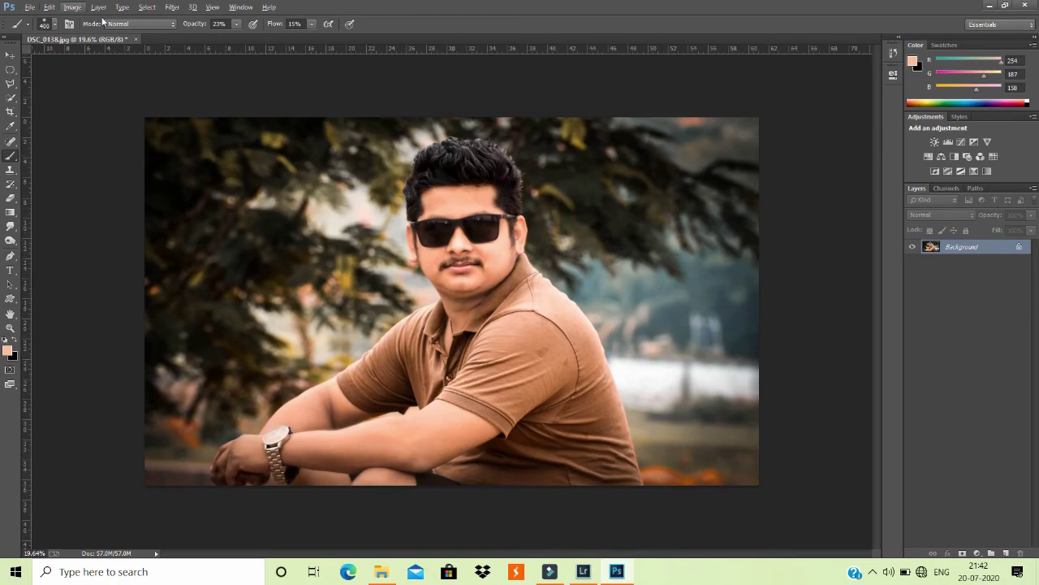
{"action": "left_click", "coordinate": [75, 7]}
{"action": "mouse_move", "coordinate": [95, 40]}
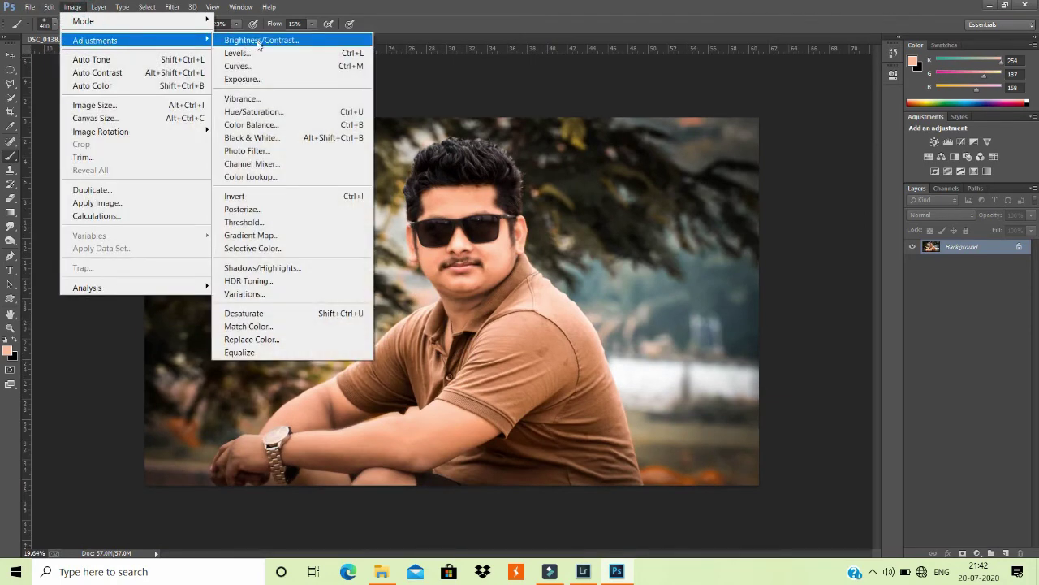
Apply Brightness/Contrast with Brightness lowered to -5.
{"action": "left_click", "coordinate": [255, 41]}
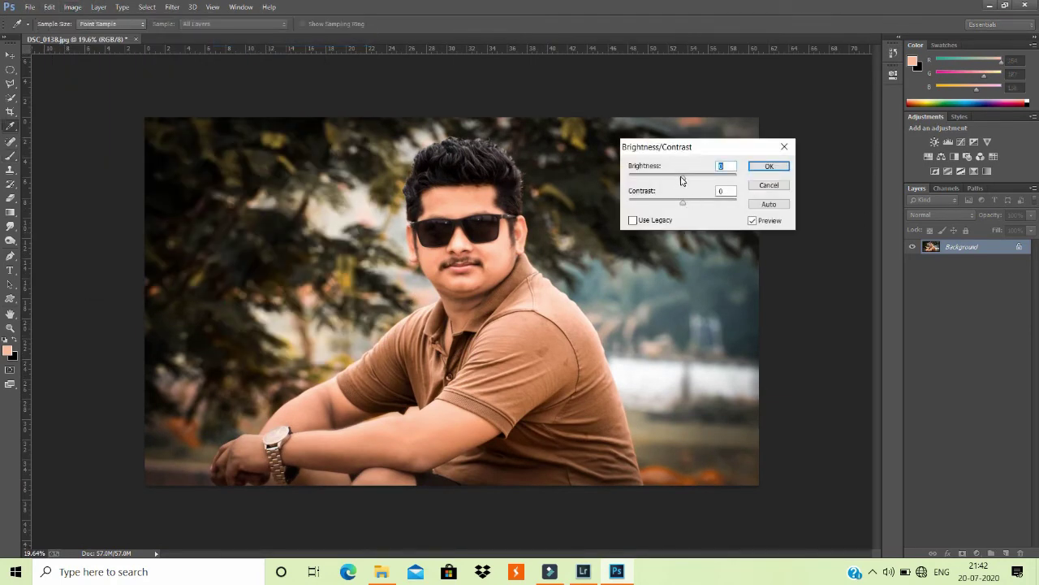
{"action": "left_click", "coordinate": [682, 176]}
{"action": "left_click", "coordinate": [770, 167]}
Pick the Rectangular Marquee tool and show its other selection shape options.
{"action": "key", "text": "b"}
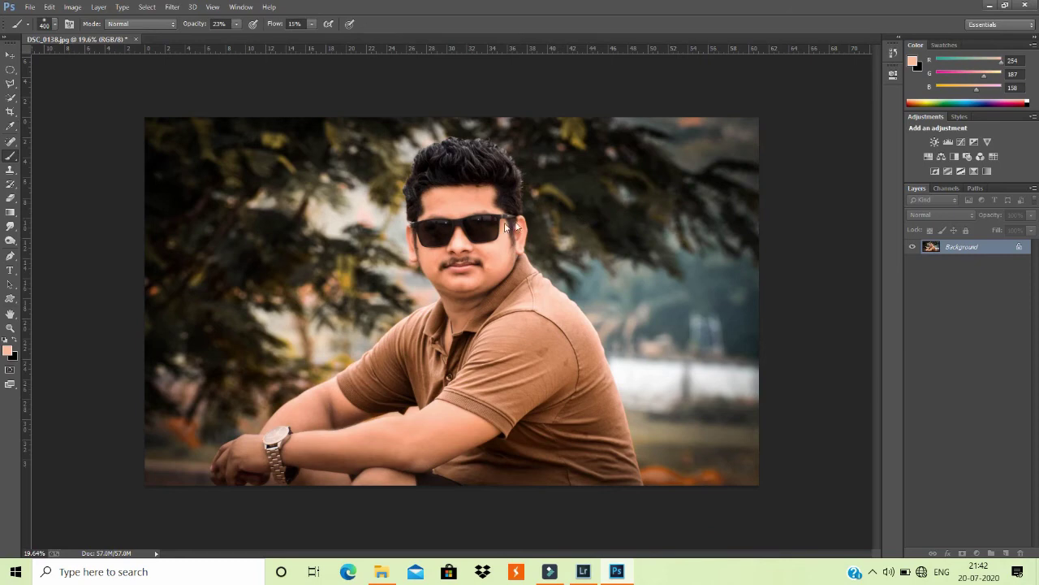
{"action": "scroll", "coordinate": [186, 173], "scroll_direction": "down", "scroll_amount": 1}
{"action": "left_click", "coordinate": [9, 69]}
{"action": "right_click", "coordinate": [10, 69]}
{"action": "left_click", "coordinate": [49, 68]}
Draw a large elliptical selection around the subject and invert it to the outer edges.
{"action": "right_click", "coordinate": [10, 70]}
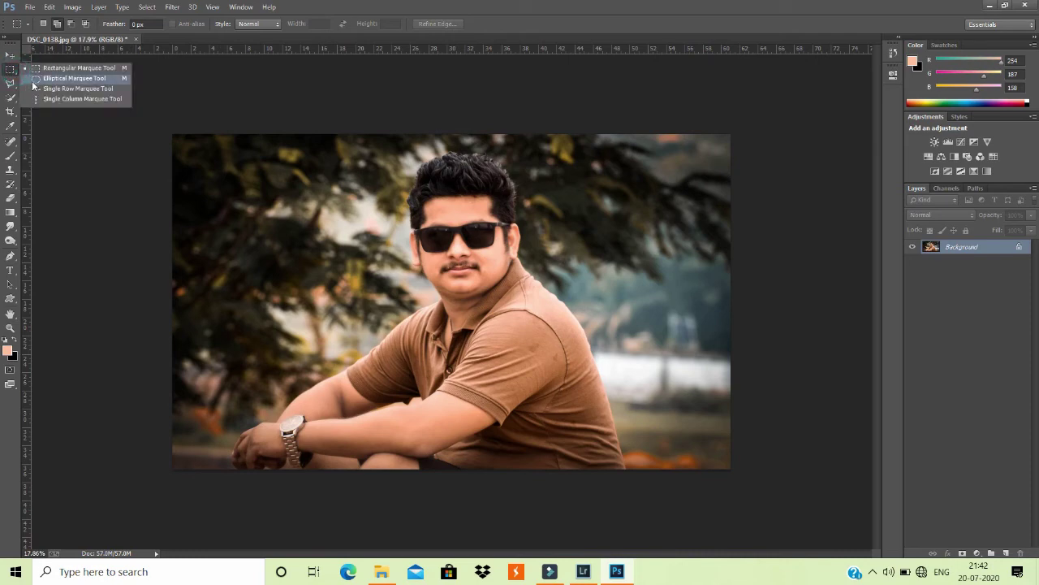
{"action": "left_click", "coordinate": [33, 80]}
{"action": "left_click_drag", "start_coordinate": [183, 140], "coordinate": [712, 451]}
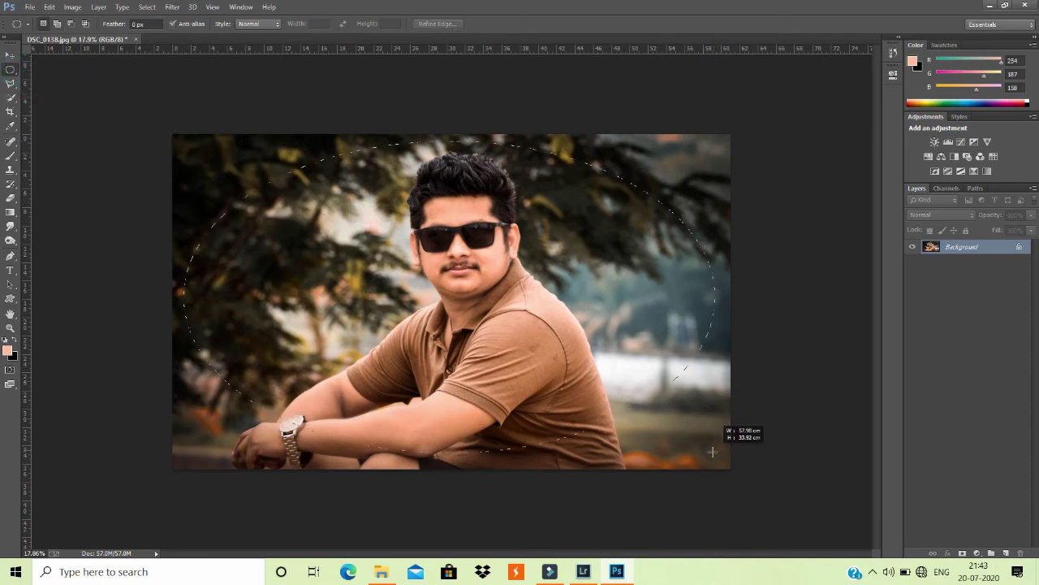
{"action": "left_click_drag", "start_coordinate": [712, 451], "coordinate": [714, 455]}
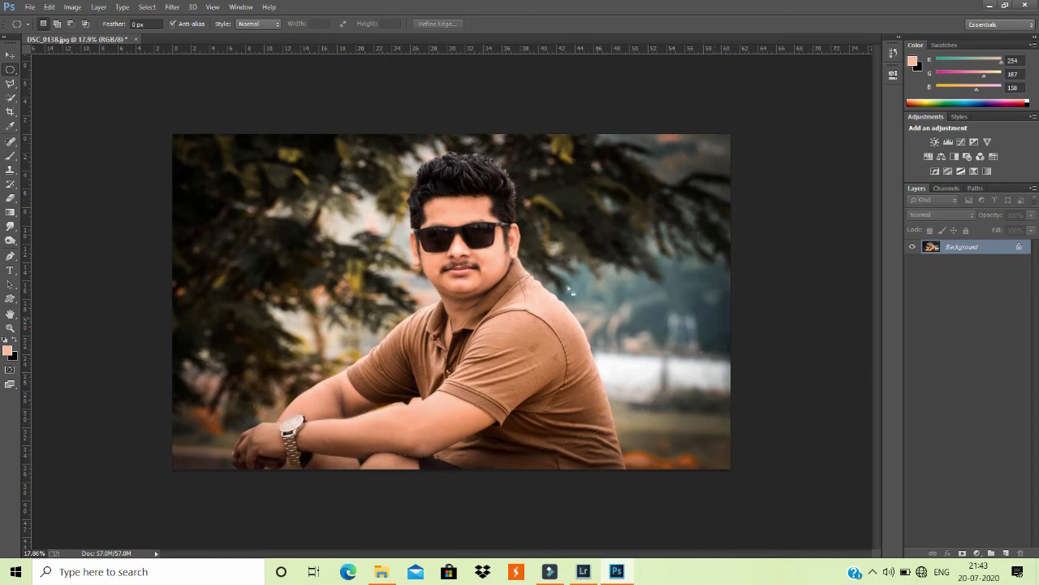
{"action": "right_click", "coordinate": [527, 223]}
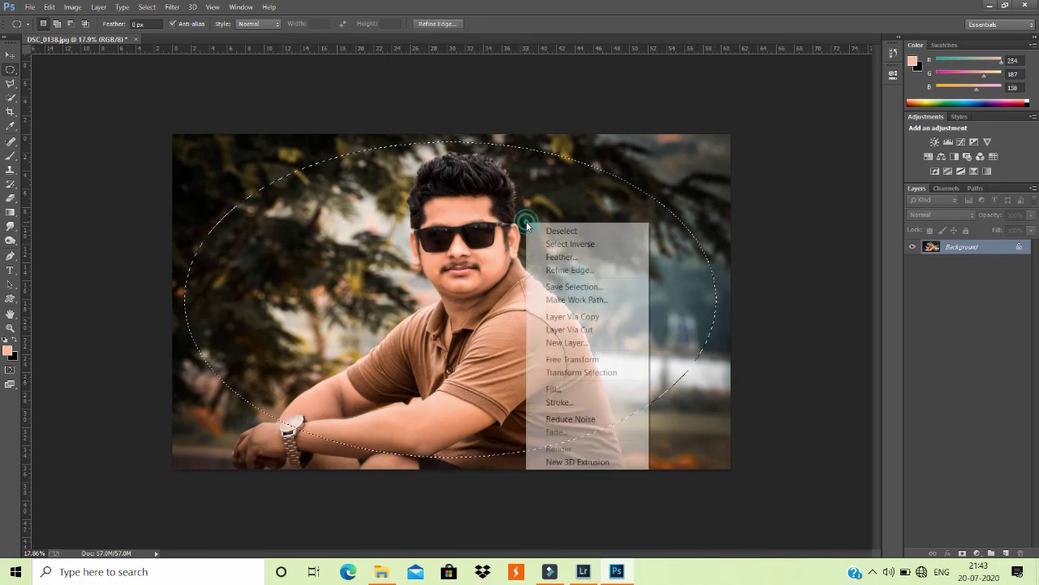
{"action": "left_click", "coordinate": [568, 244]}
Feather the inverted selection by 120 pixels and pull the Curves down to darken it.
{"action": "right_click", "coordinate": [569, 225]}
{"action": "left_click", "coordinate": [597, 260]}
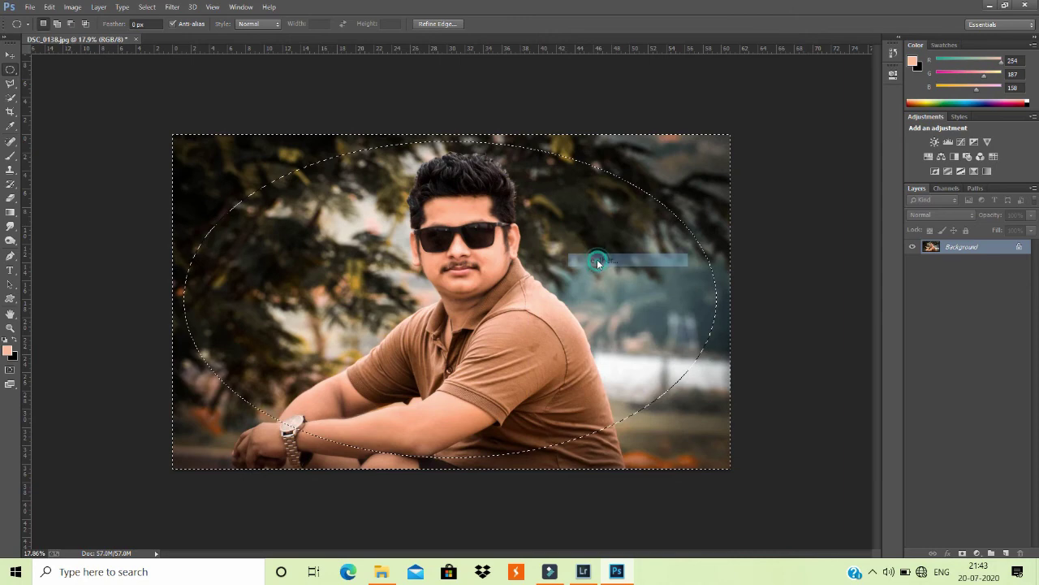
{"action": "type", "text": "120"}
{"action": "key", "text": "Return"}
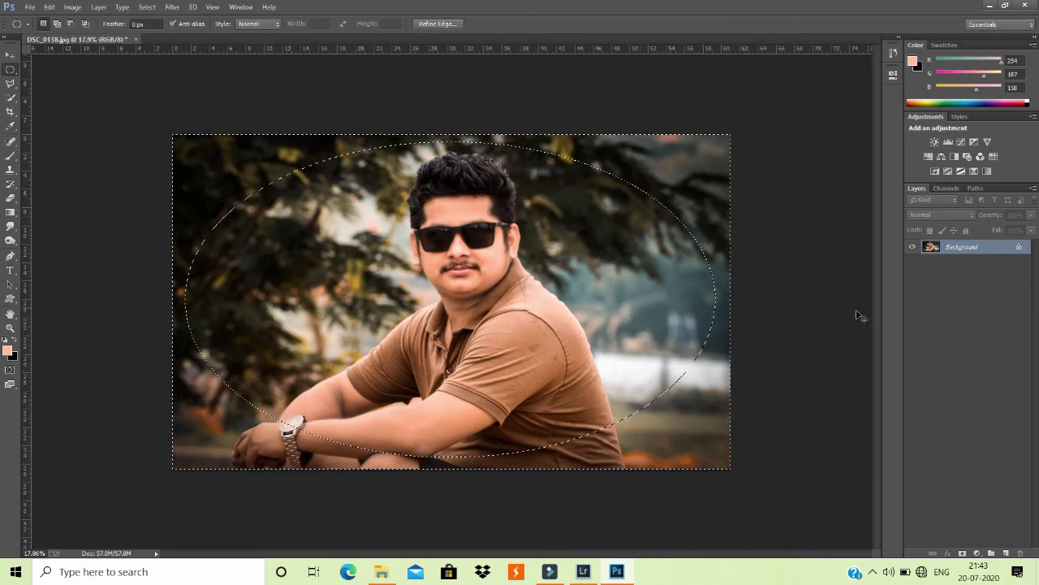
{"action": "key", "text": "ctrl+m"}
{"action": "left_click", "coordinate": [689, 199]}
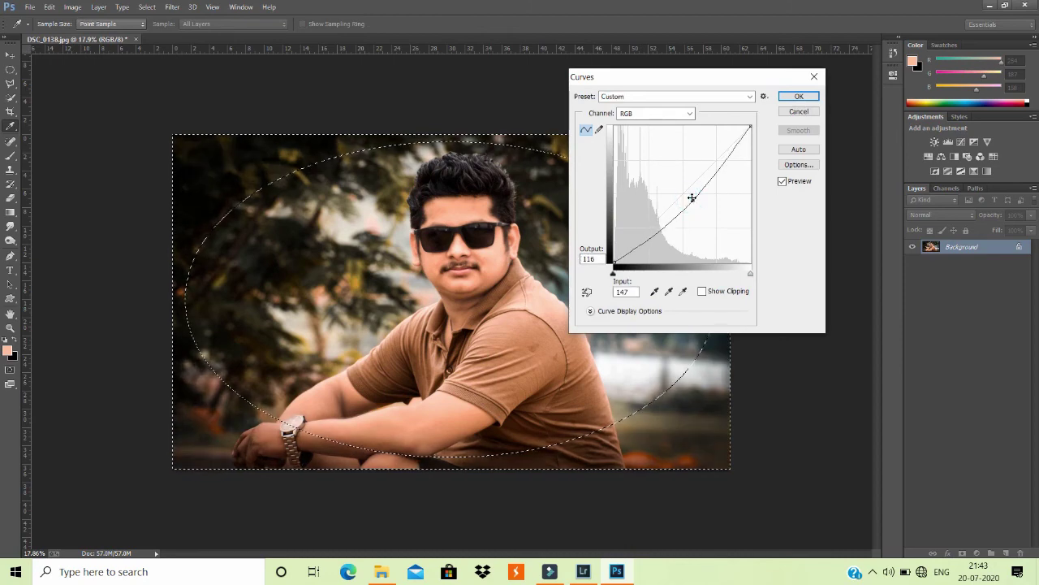
Apply the Curves darkening (144 to 118) and deselect, leaving a soft vignette.
{"action": "left_click", "coordinate": [798, 97]}
{"action": "key", "text": "ctrl+d"}
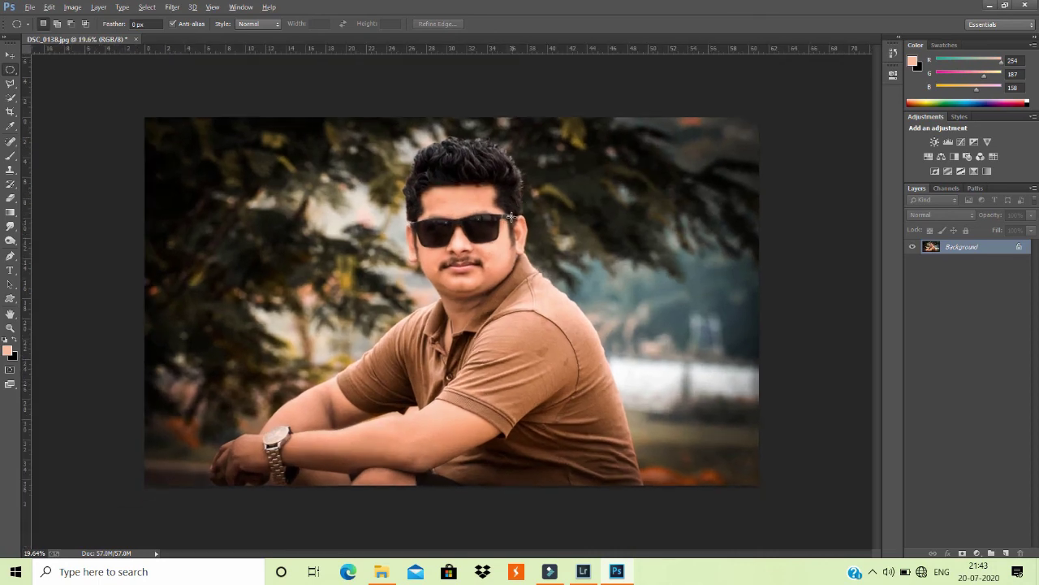
{"action": "scroll", "coordinate": [512, 216], "scroll_direction": "up", "scroll_amount": 1}
{"action": "scroll", "coordinate": [512, 216], "scroll_direction": "down", "scroll_amount": 1}
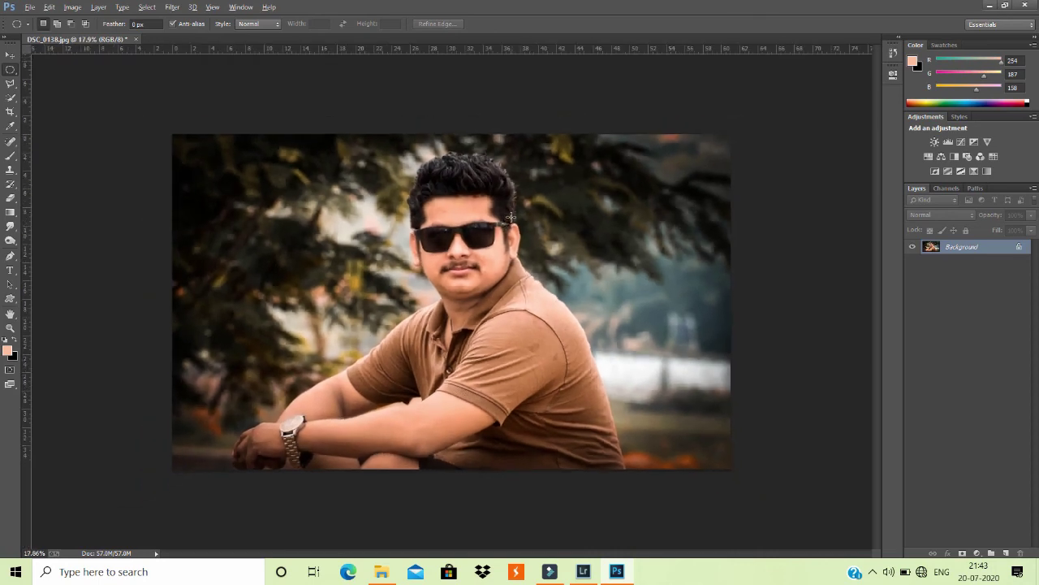